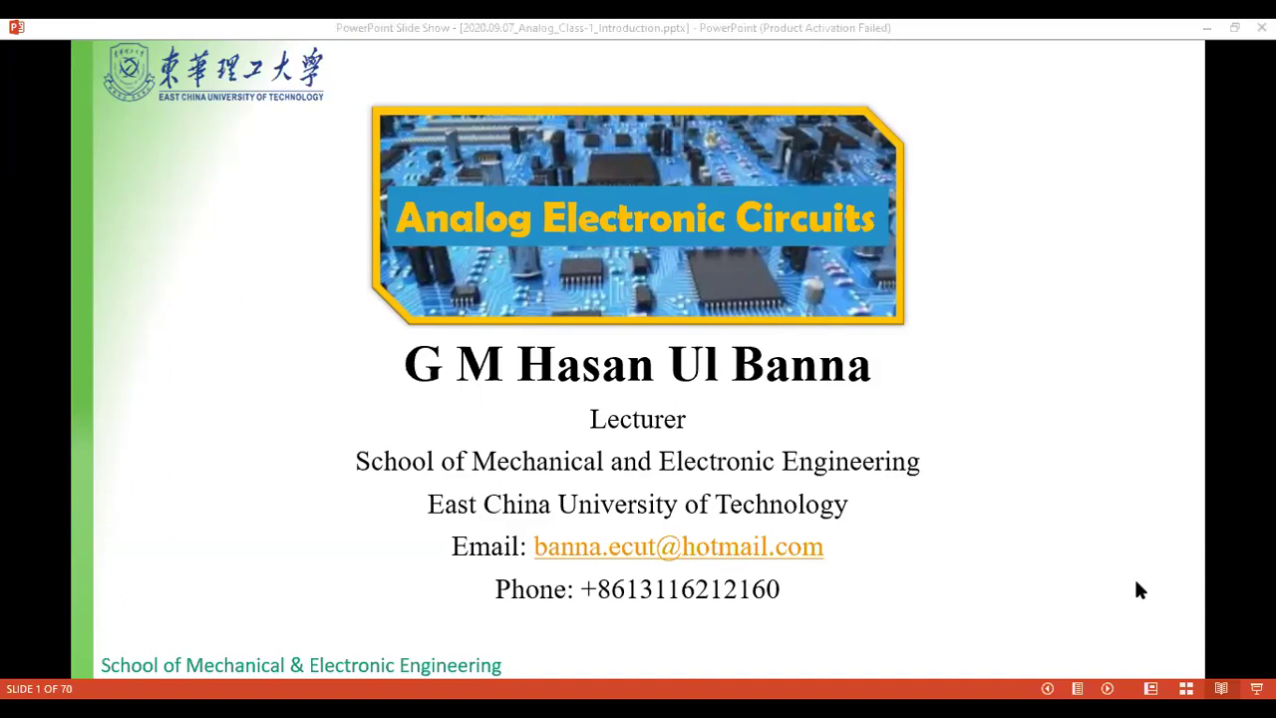
- Switch to Chrome, search Google for 腾讯课堂极速版 and open the teacher edition download page on ke.qq.com
{"action": "key", "text": "alt+Tab"}
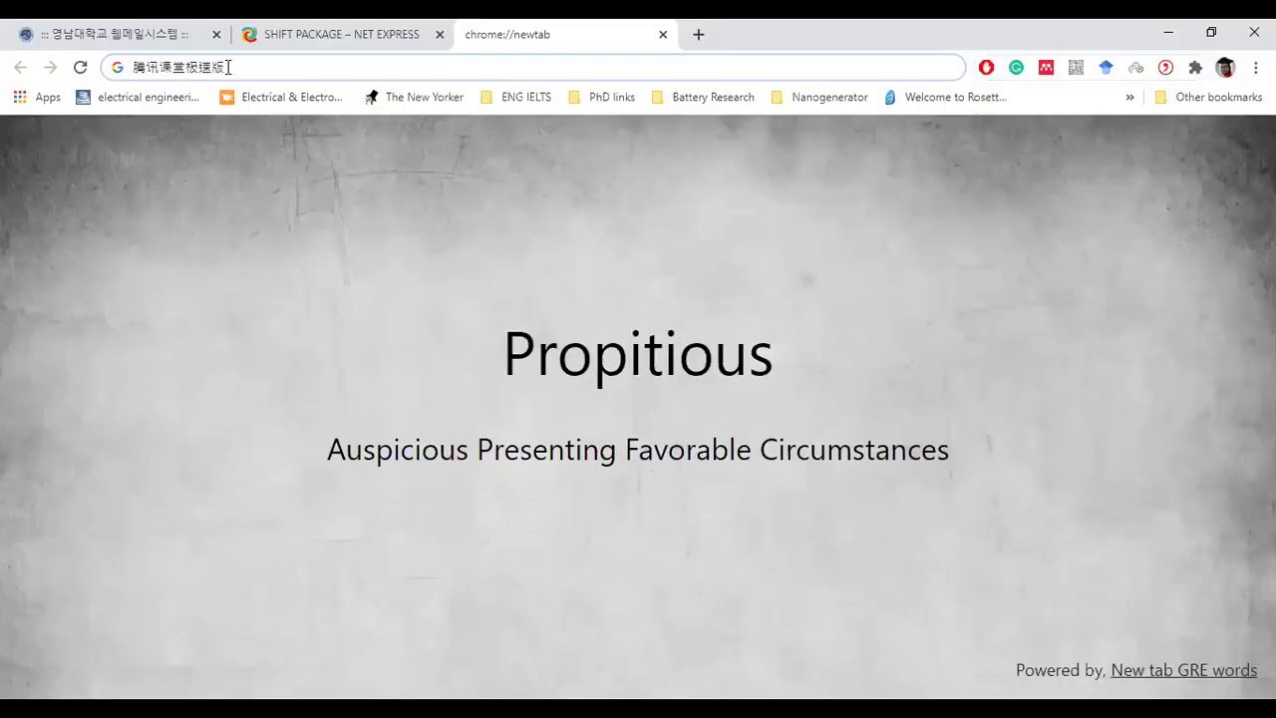
{"action": "triple_click", "coordinate": [129, 66]}
{"action": "left_click", "coordinate": [259, 66]}
{"action": "left_click_drag", "start_coordinate": [237, 66], "coordinate": [123, 63]}
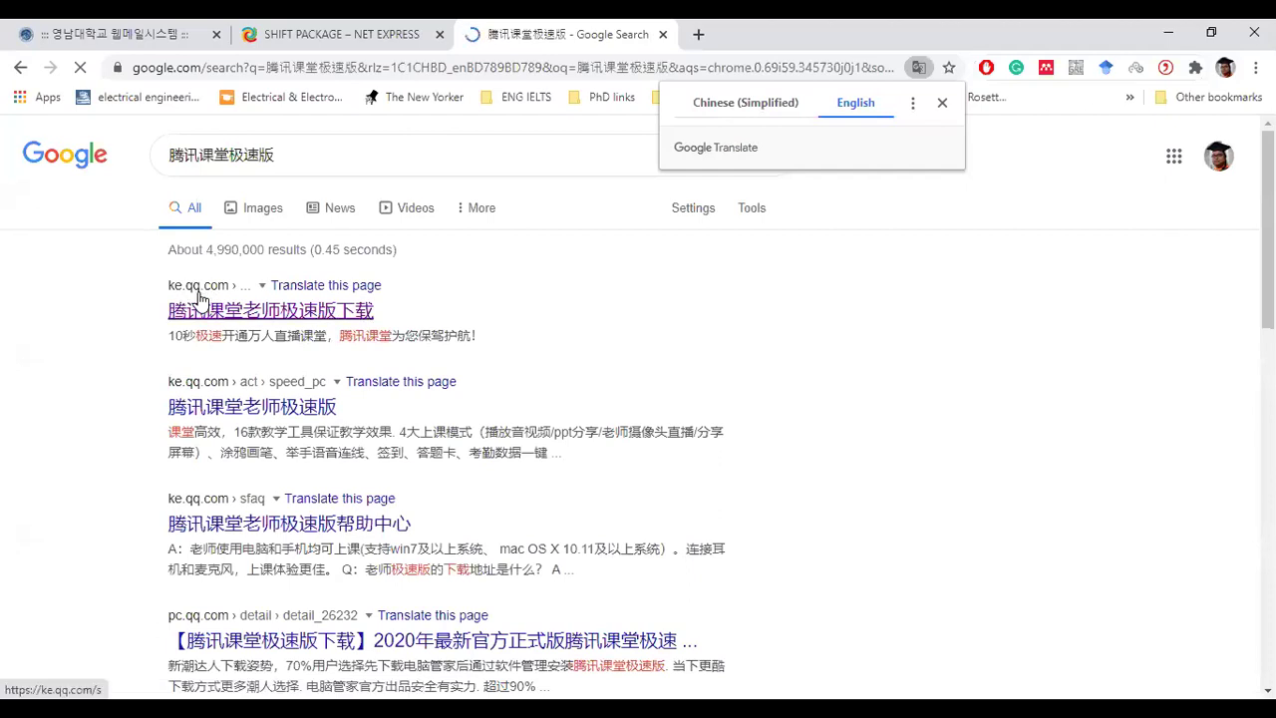
{"action": "left_click", "coordinate": [281, 313]}
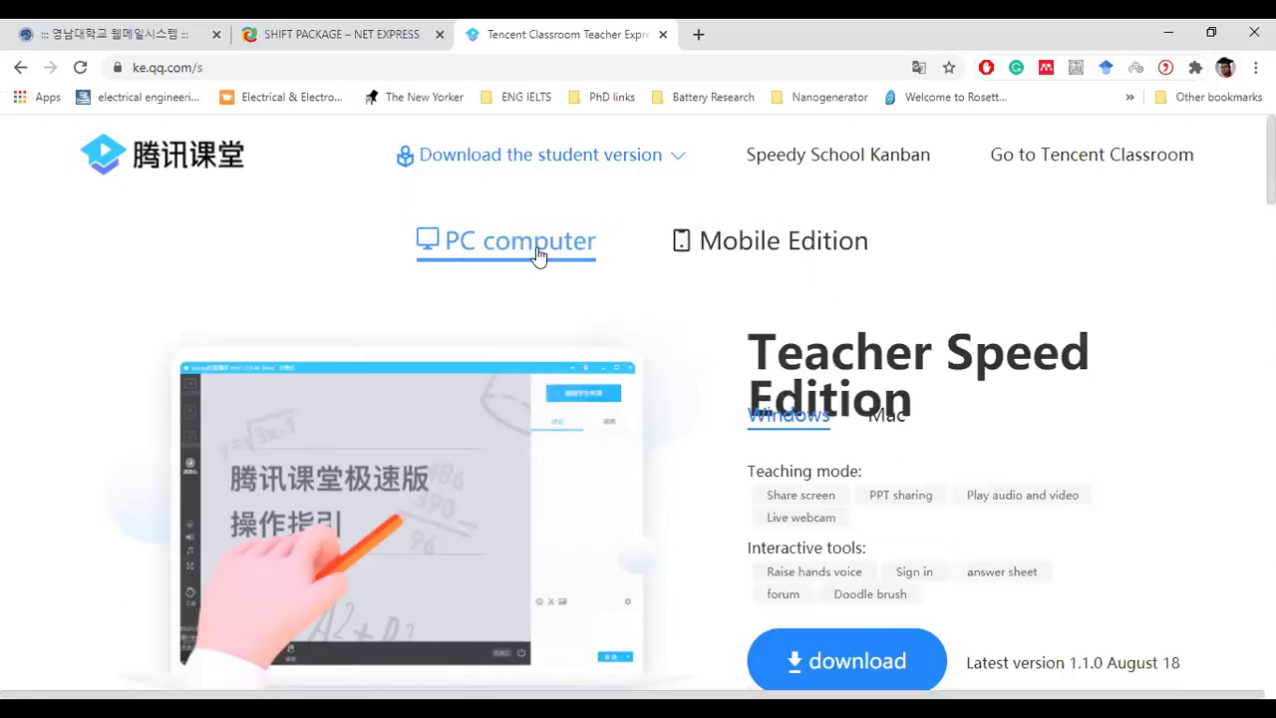
- Review the Tencent Classroom page and download the Windows teacher edition installer EduLiteInstall_1.1.0.13_sign.exe
{"action": "scroll", "coordinate": [747, 419], "scroll_direction": "down", "scroll_amount": 1}
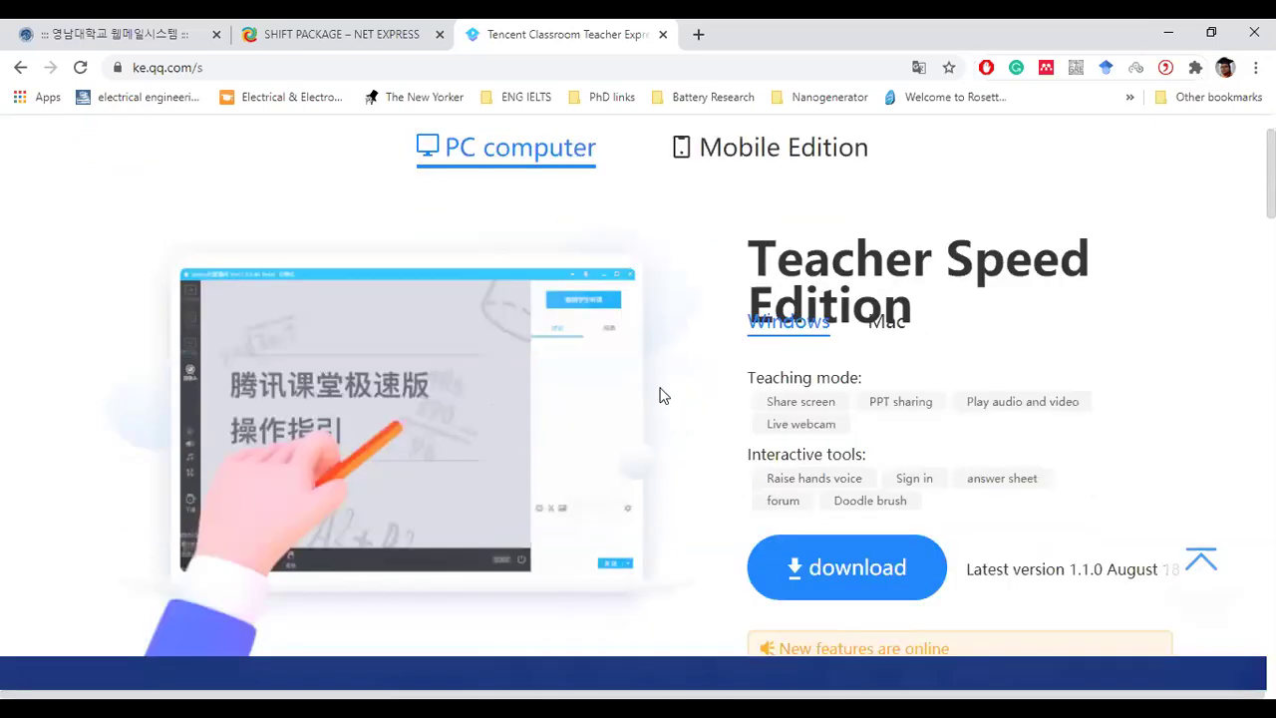
{"action": "scroll", "coordinate": [675, 379], "scroll_direction": "down", "scroll_amount": 5}
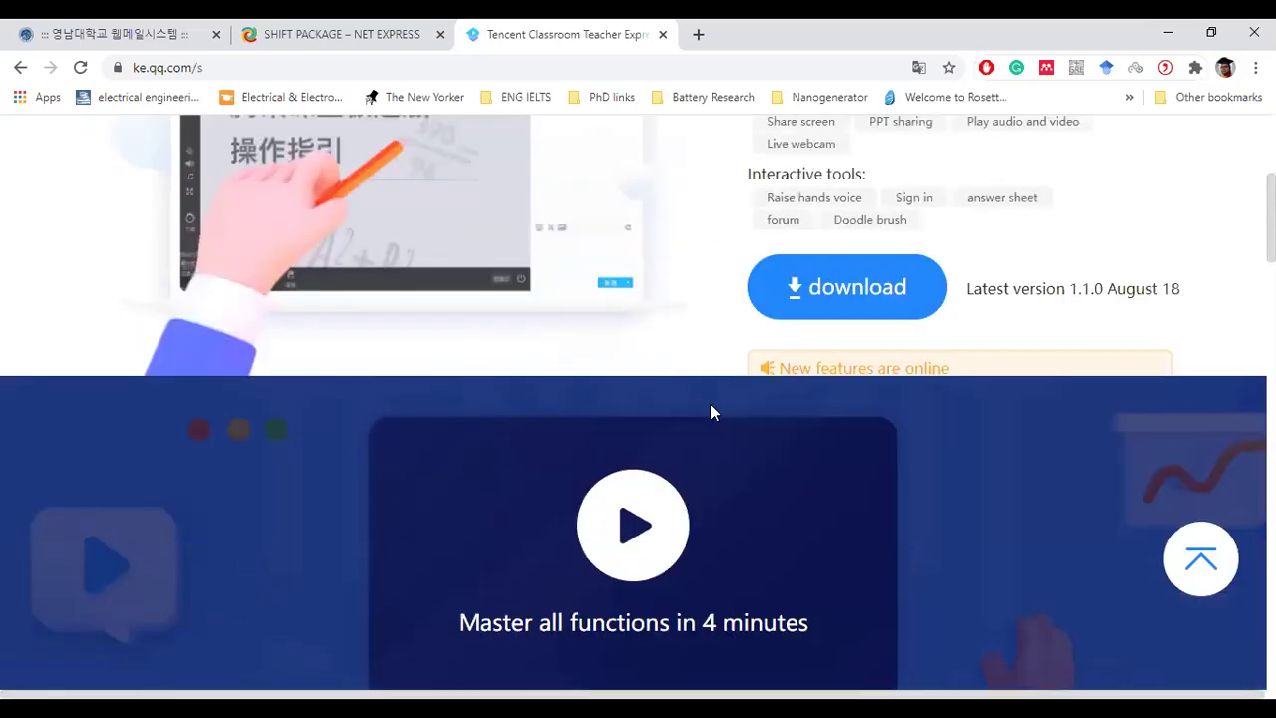
{"action": "scroll", "coordinate": [712, 409], "scroll_direction": "down", "scroll_amount": 6}
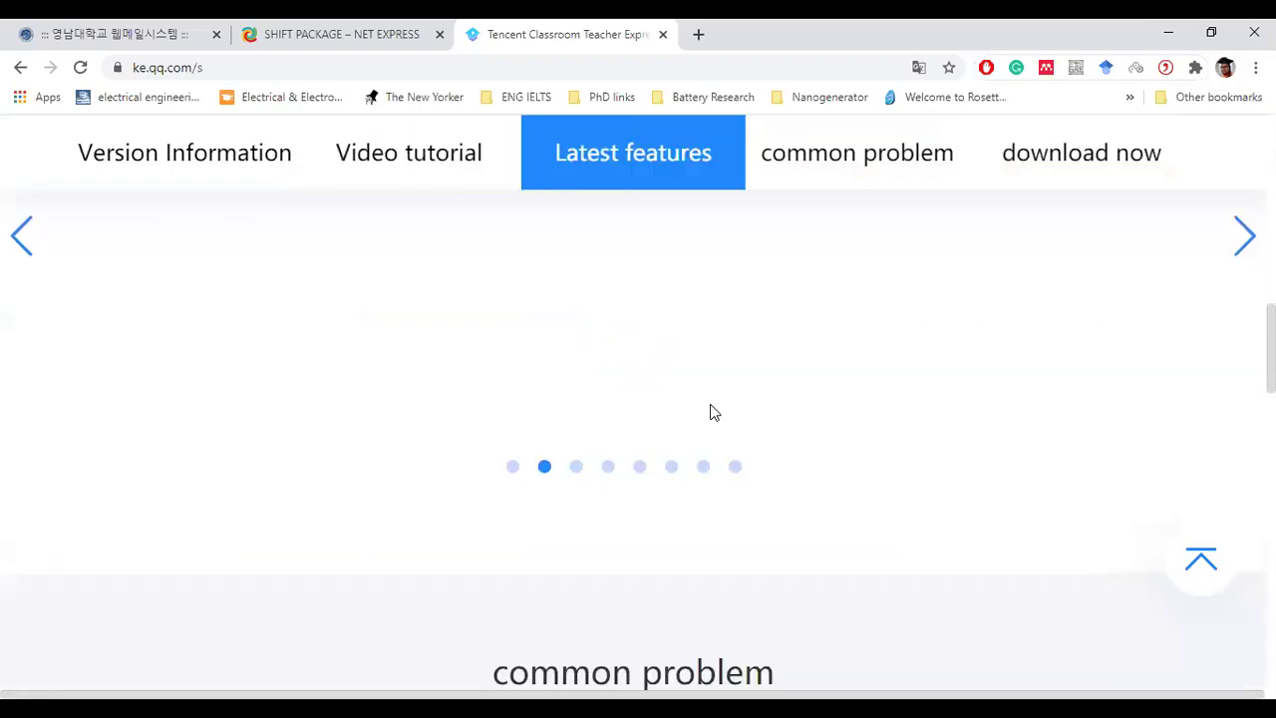
{"action": "scroll", "coordinate": [713, 412], "scroll_direction": "down", "scroll_amount": 5}
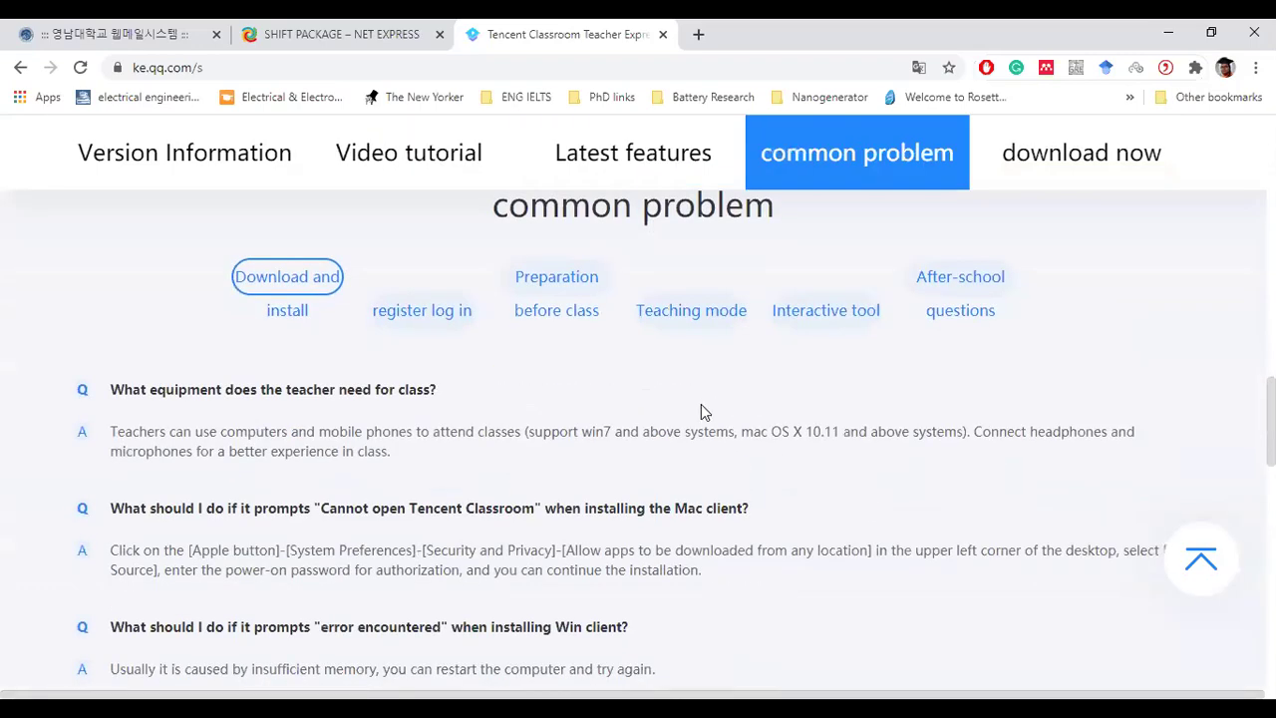
{"action": "scroll", "coordinate": [684, 405], "scroll_direction": "up", "scroll_amount": 11}
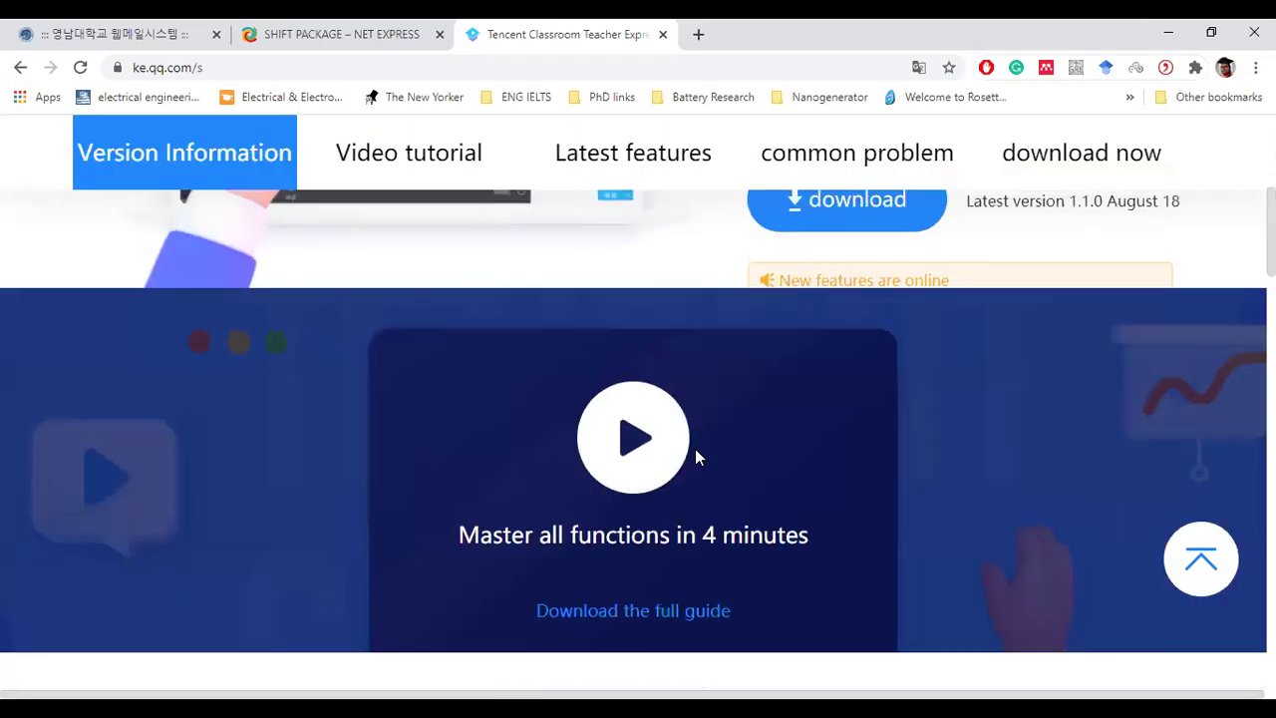
{"action": "scroll", "coordinate": [695, 449], "scroll_direction": "up", "scroll_amount": 5}
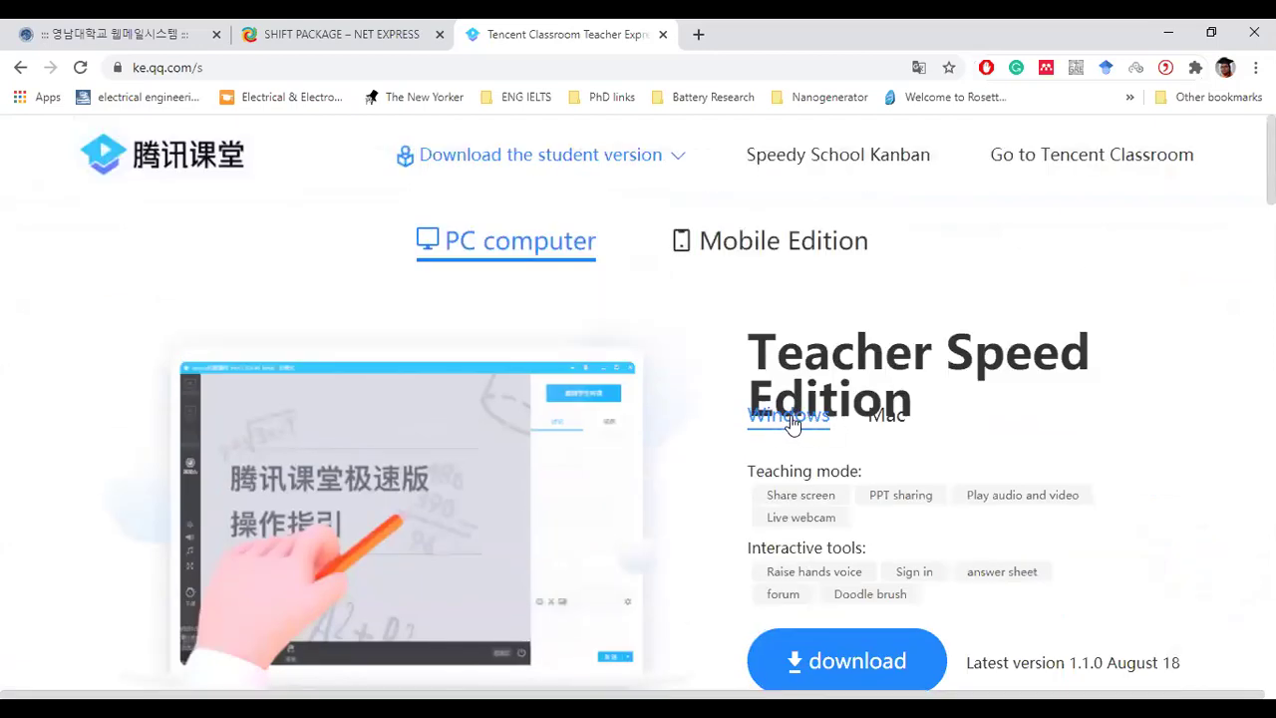
{"action": "scroll", "coordinate": [877, 538], "scroll_direction": "down", "scroll_amount": 2}
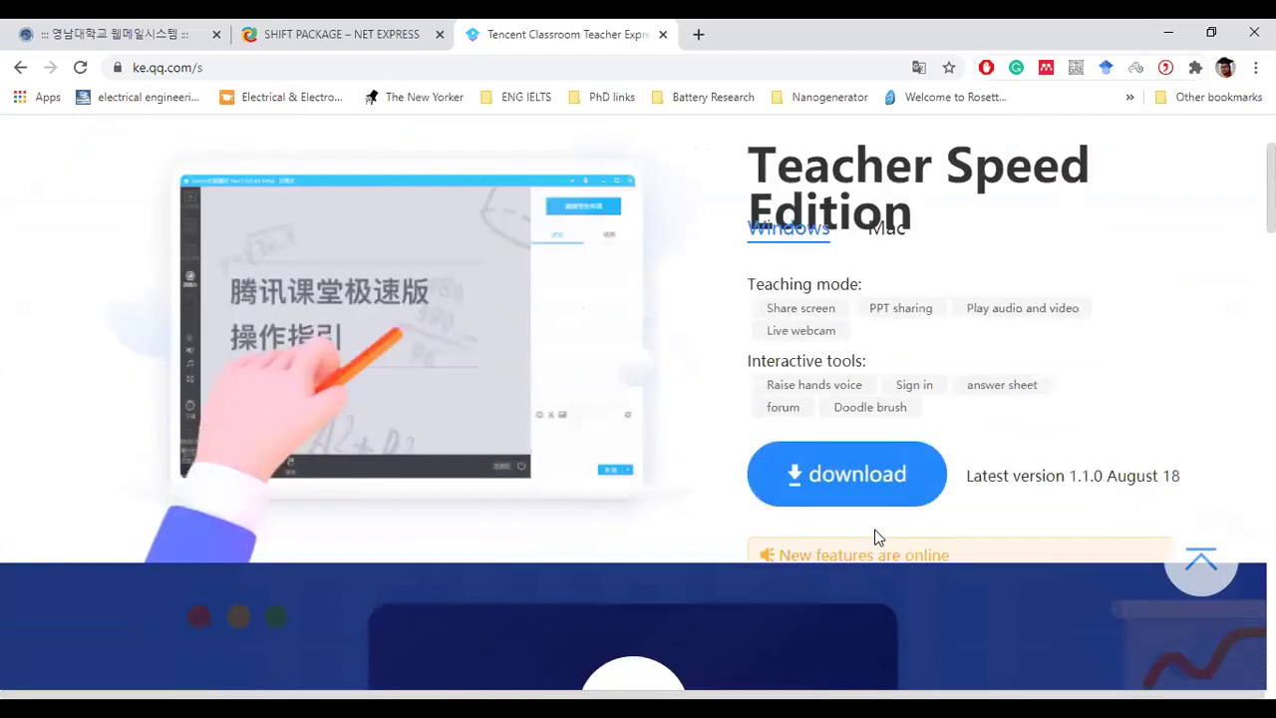
{"action": "left_click", "coordinate": [825, 484]}
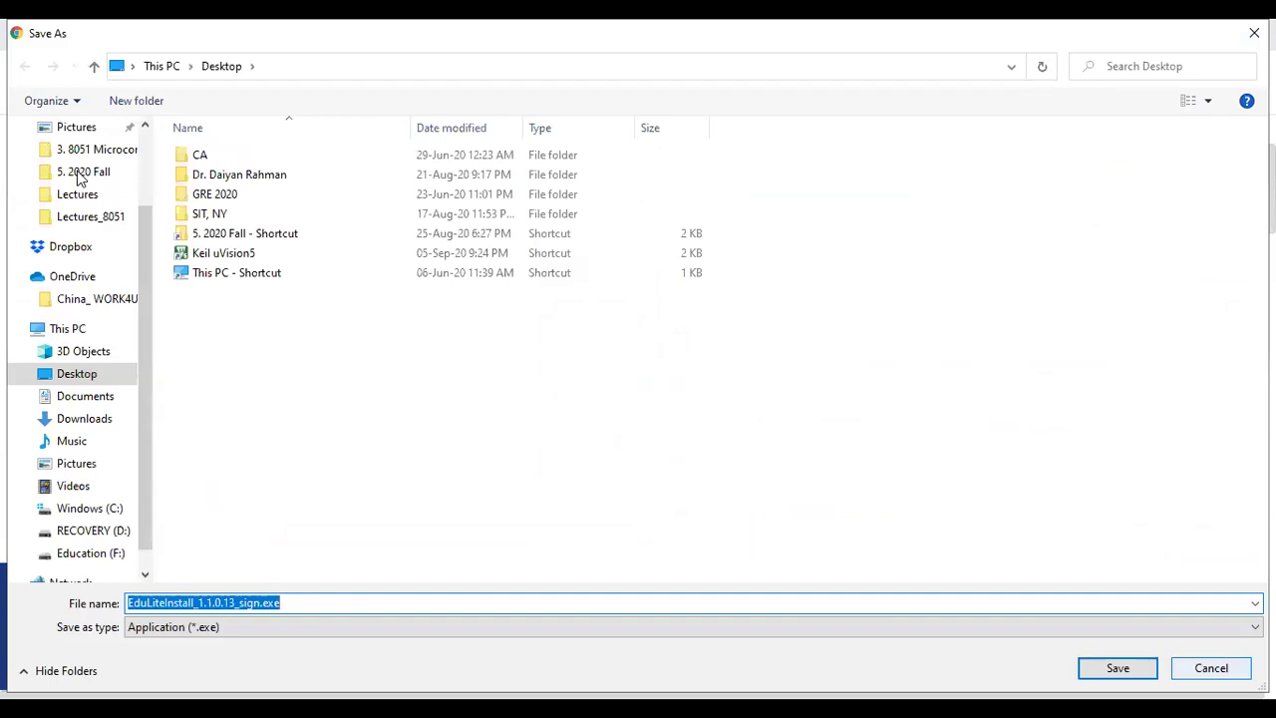
{"action": "key", "text": "Return"}
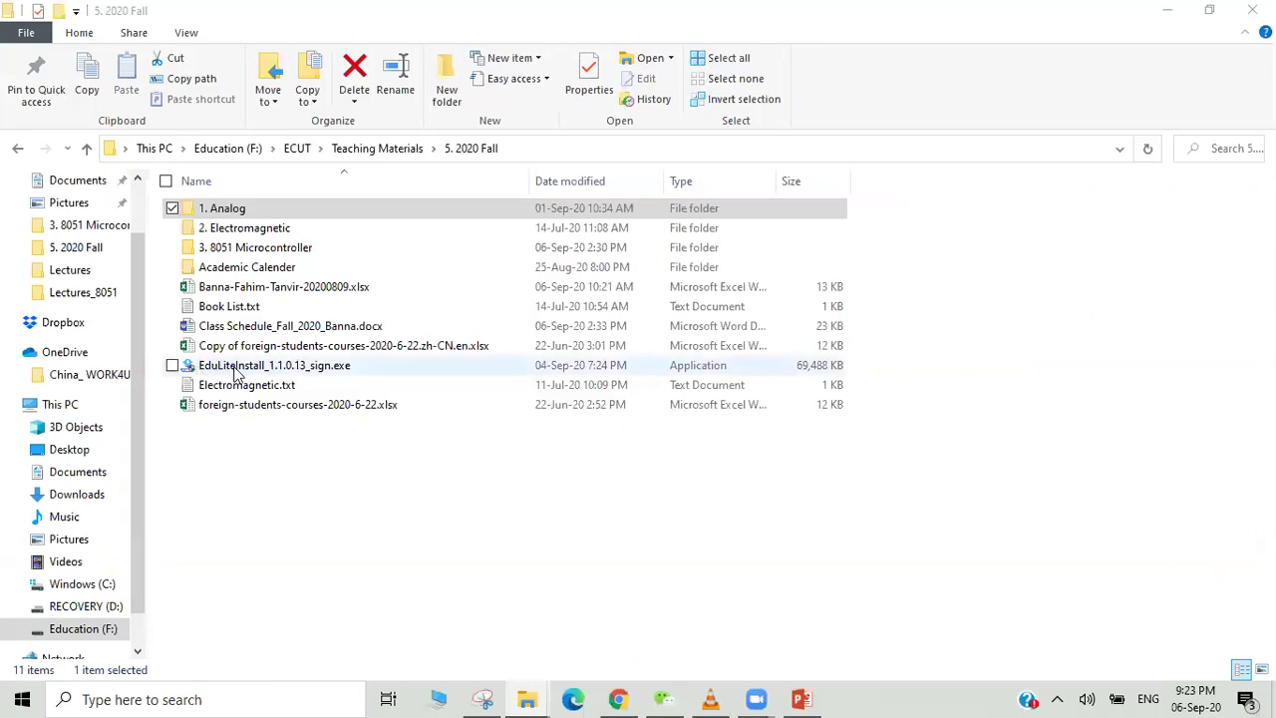
- Run EduLiteInstall_1.1.0.13_sign.exe from the 5. 2020 Fall folder and launch 腾讯课堂极速版 from the desktop
{"action": "double_click", "coordinate": [329, 367]}
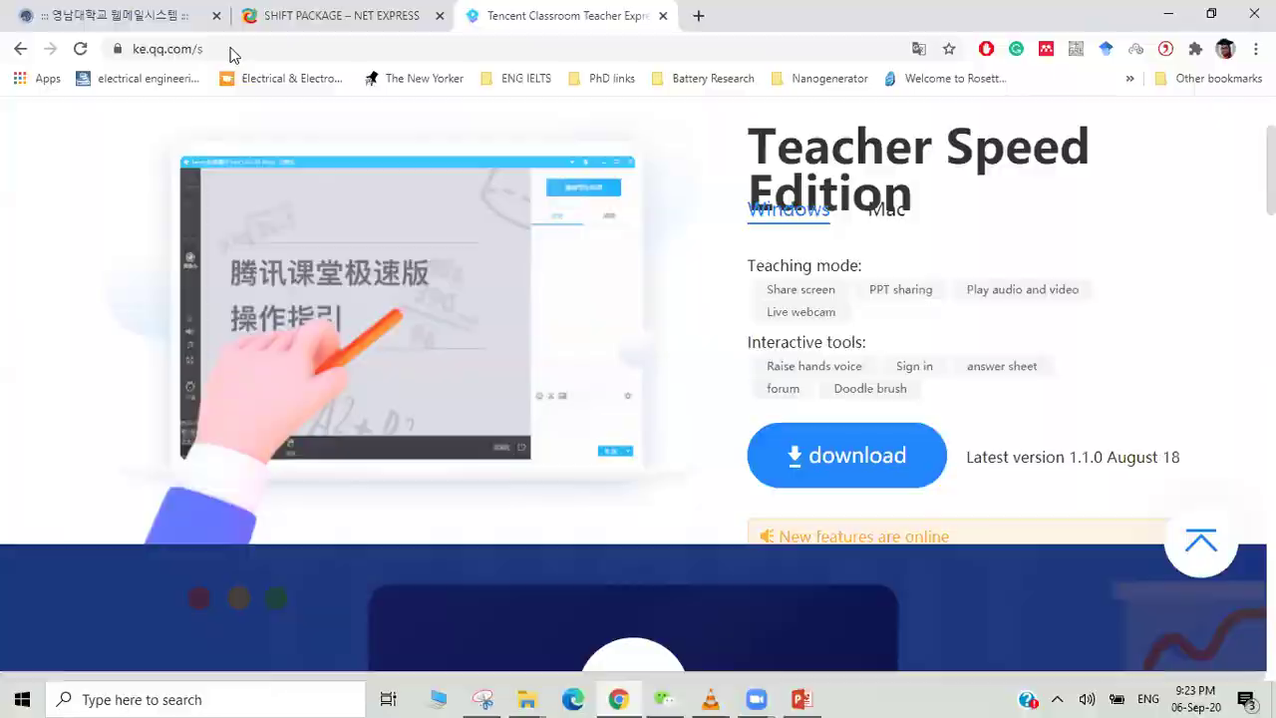
{"action": "left_click", "coordinate": [1168, 14]}
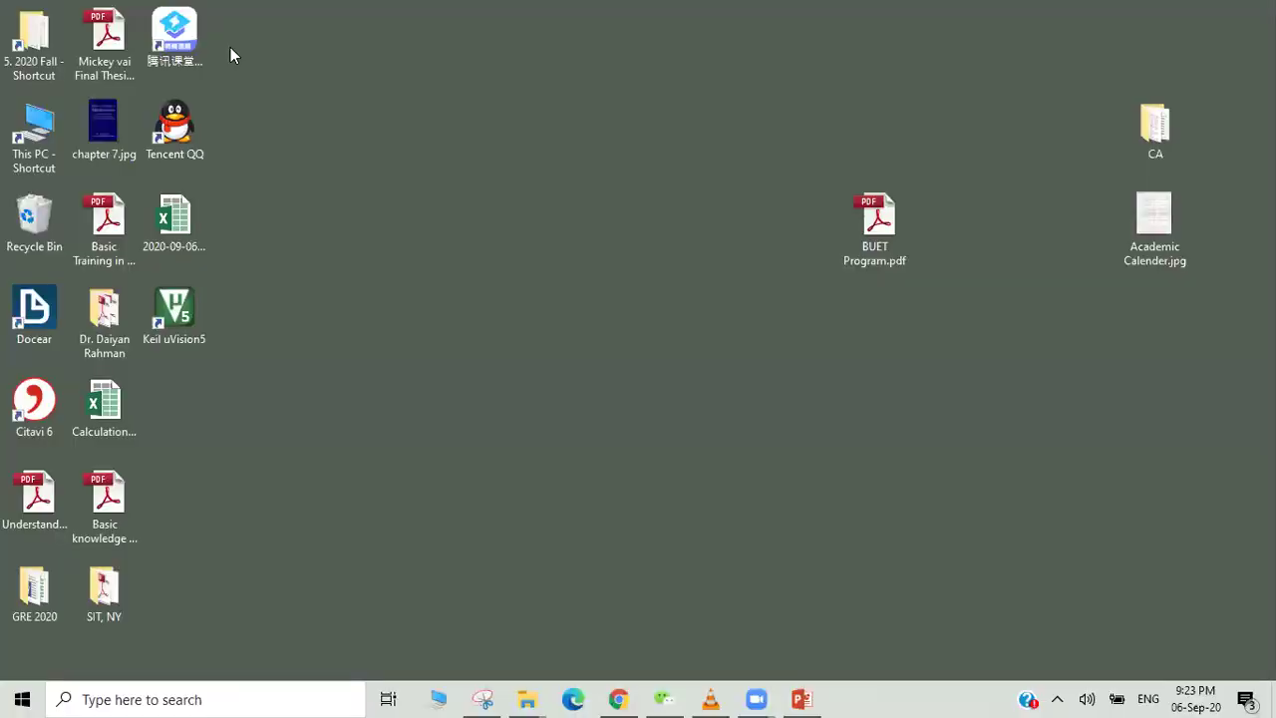
{"action": "left_click", "coordinate": [180, 50]}
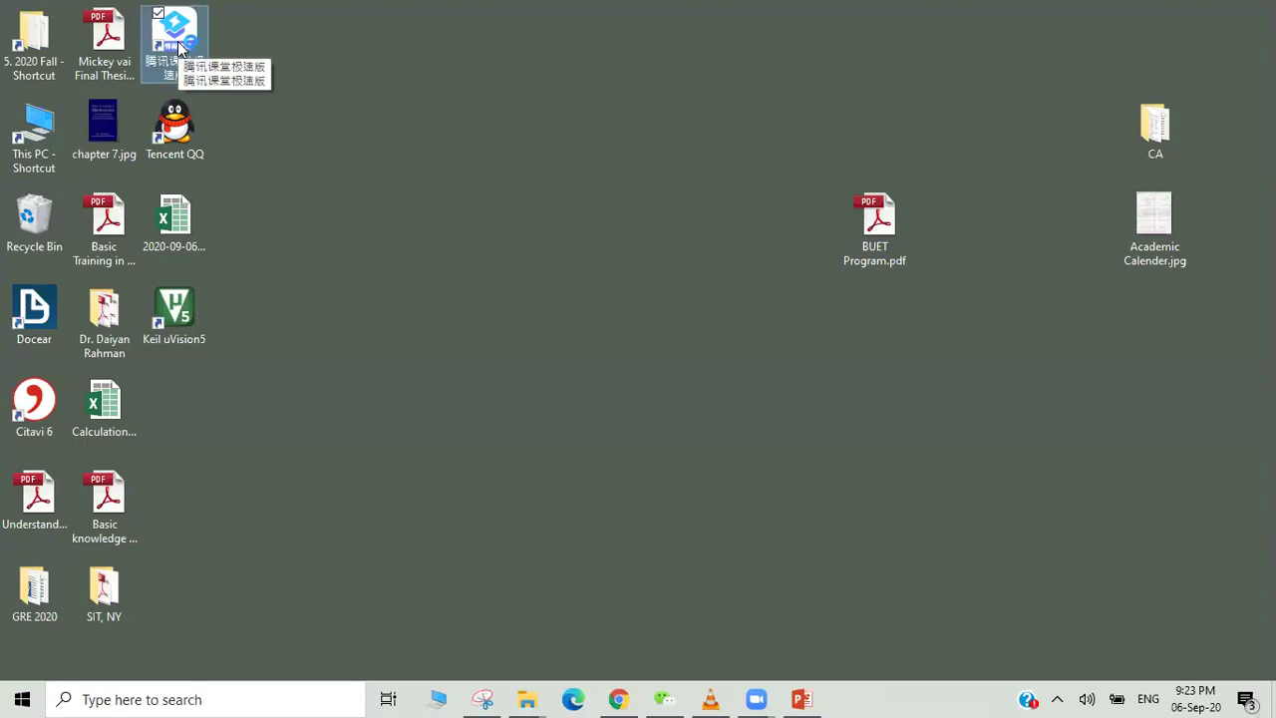
{"action": "double_click", "coordinate": [179, 46]}
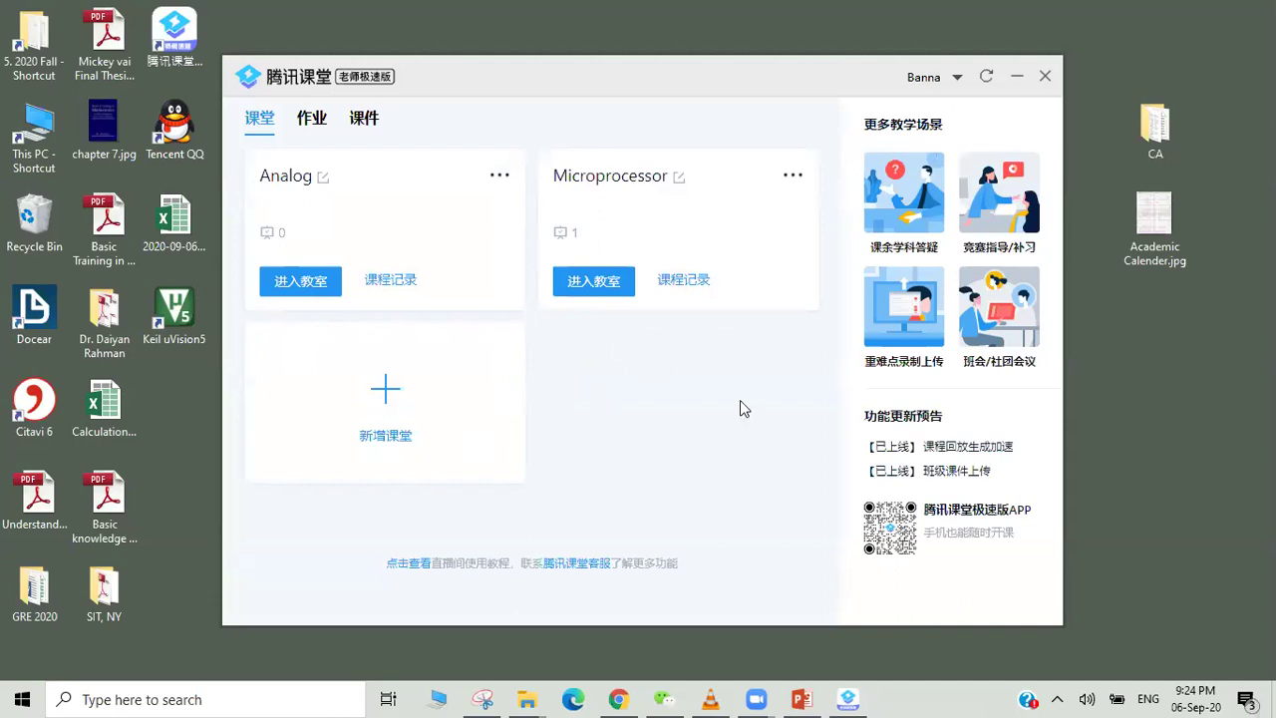
- Create a new classroom named Demo
{"action": "left_click", "coordinate": [384, 397]}
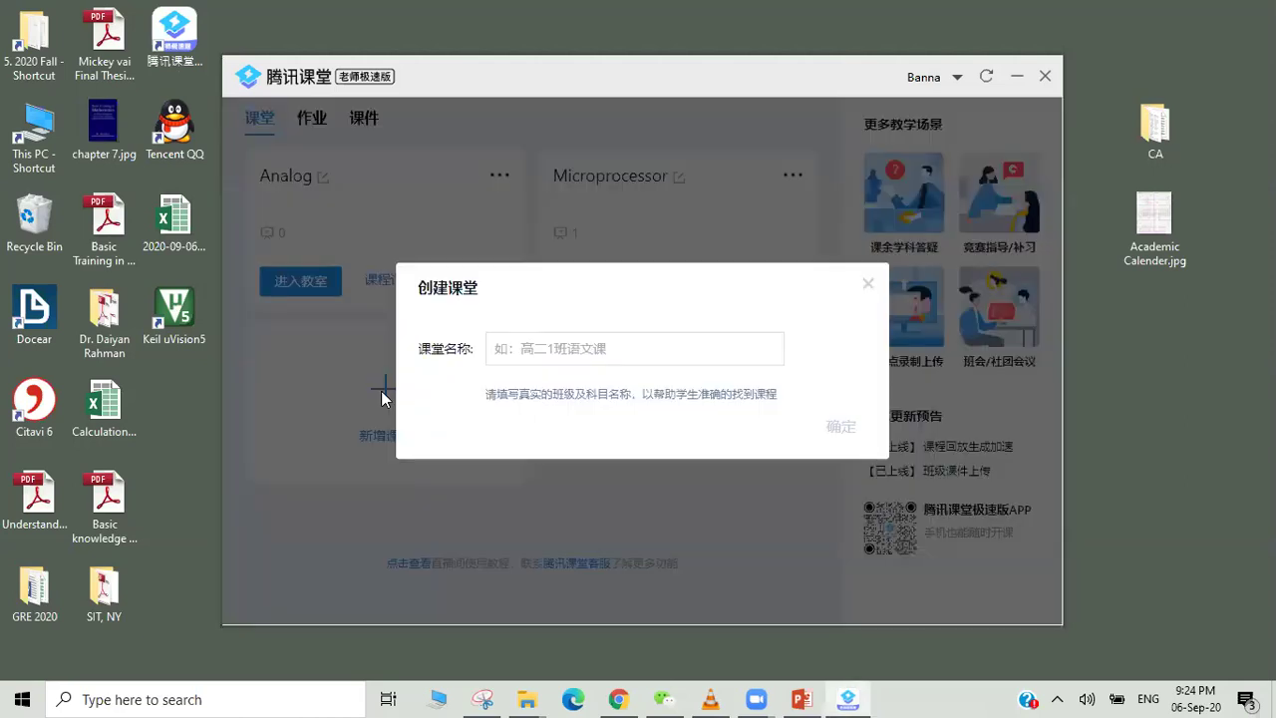
{"action": "left_click", "coordinate": [547, 349]}
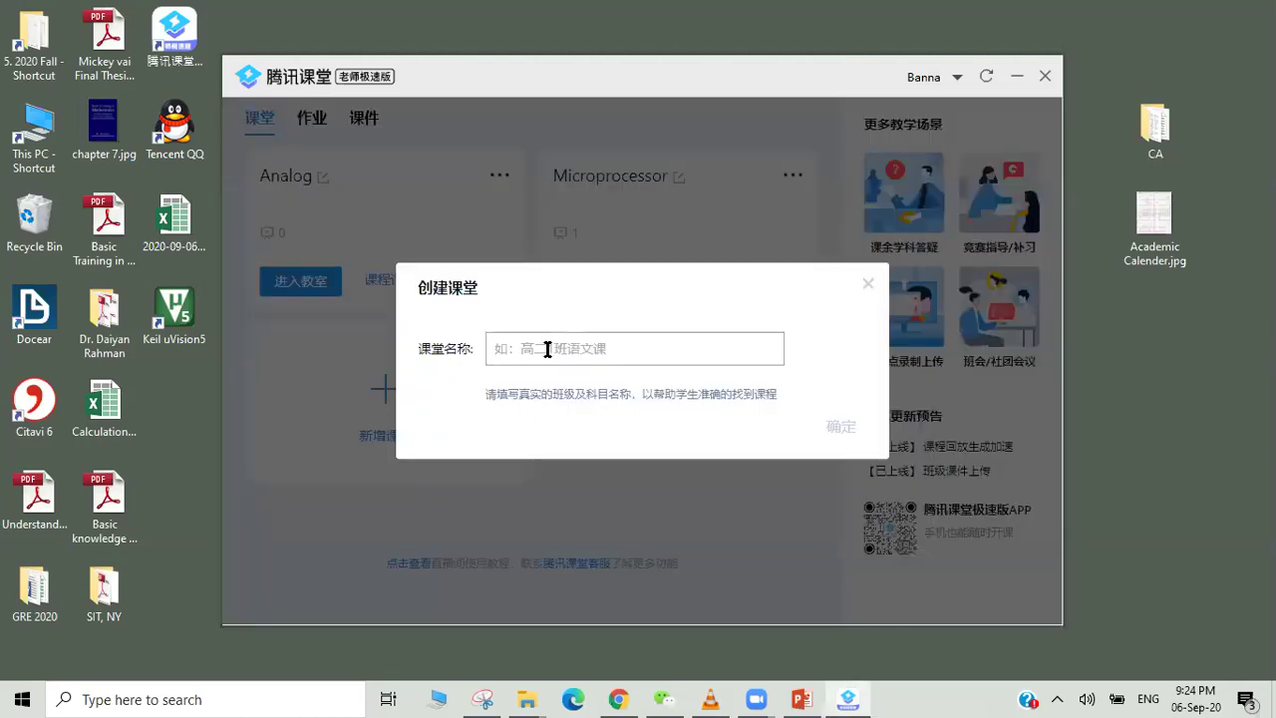
{"action": "type", "text": "Demo"}
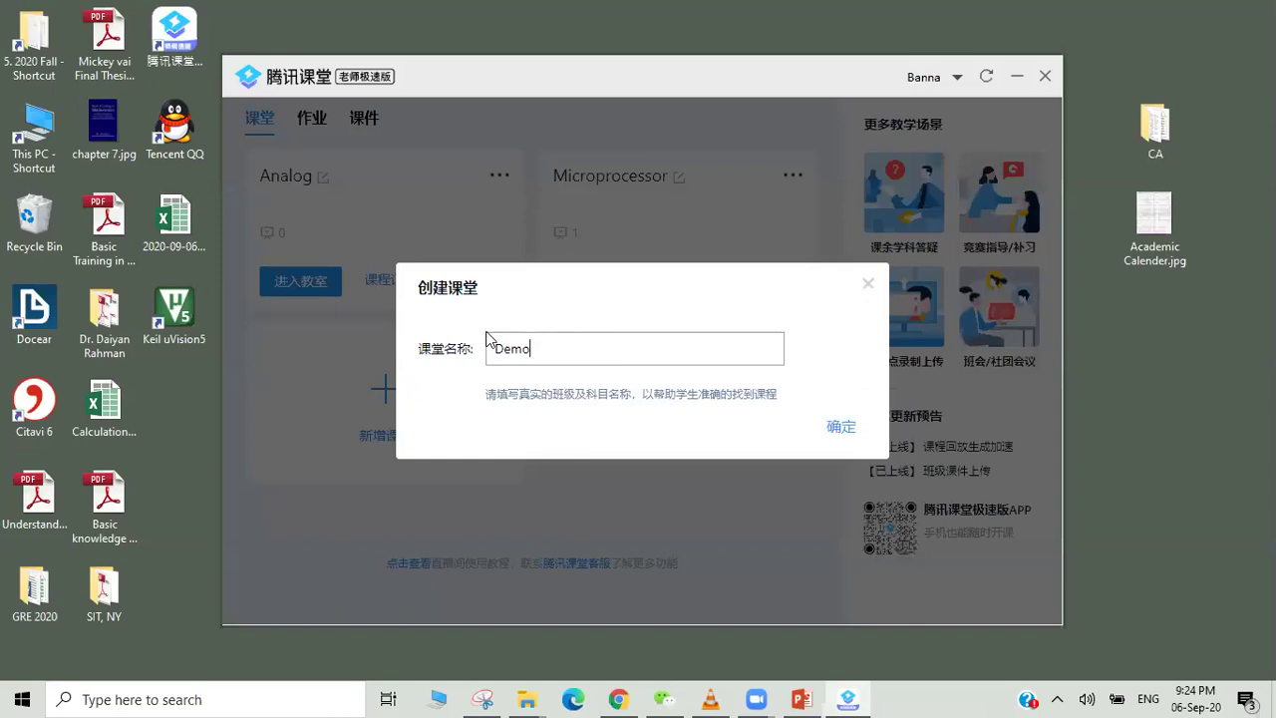
{"action": "left_click", "coordinate": [840, 427]}
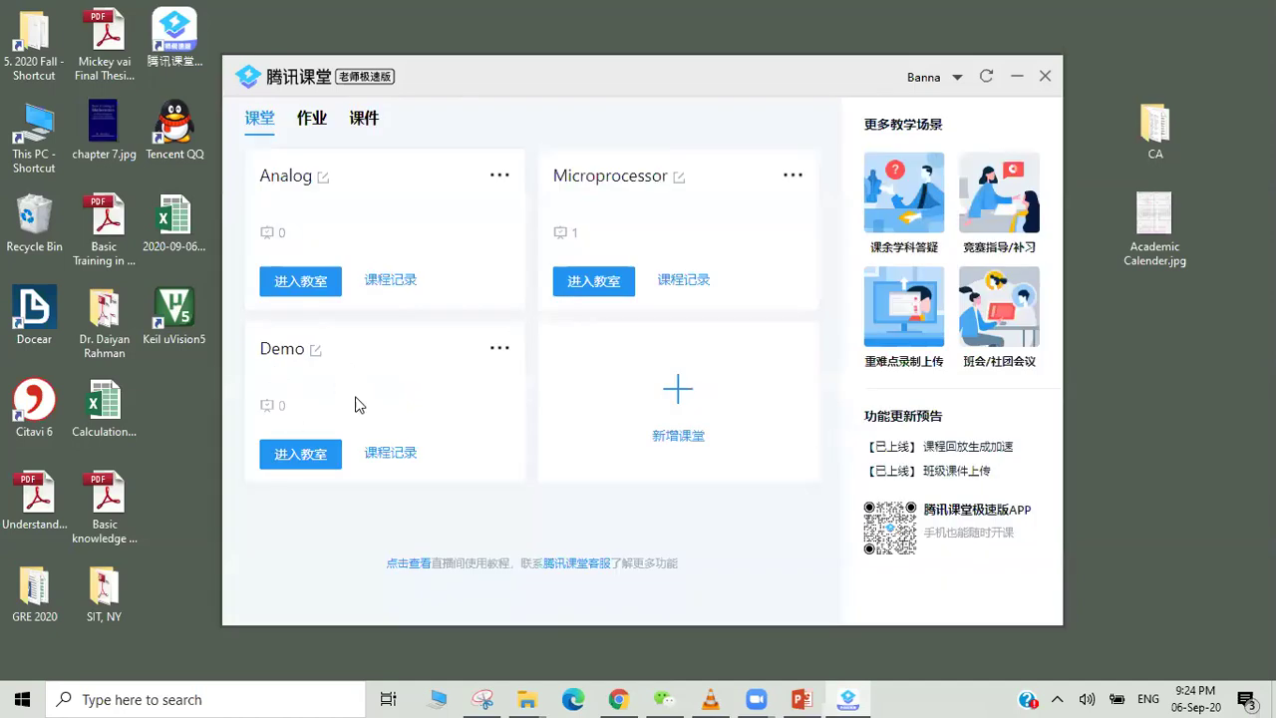
- Enter the Demo classroom with lesson content Introduction and replay generation enabled, and start the class
{"action": "left_click", "coordinate": [301, 458]}
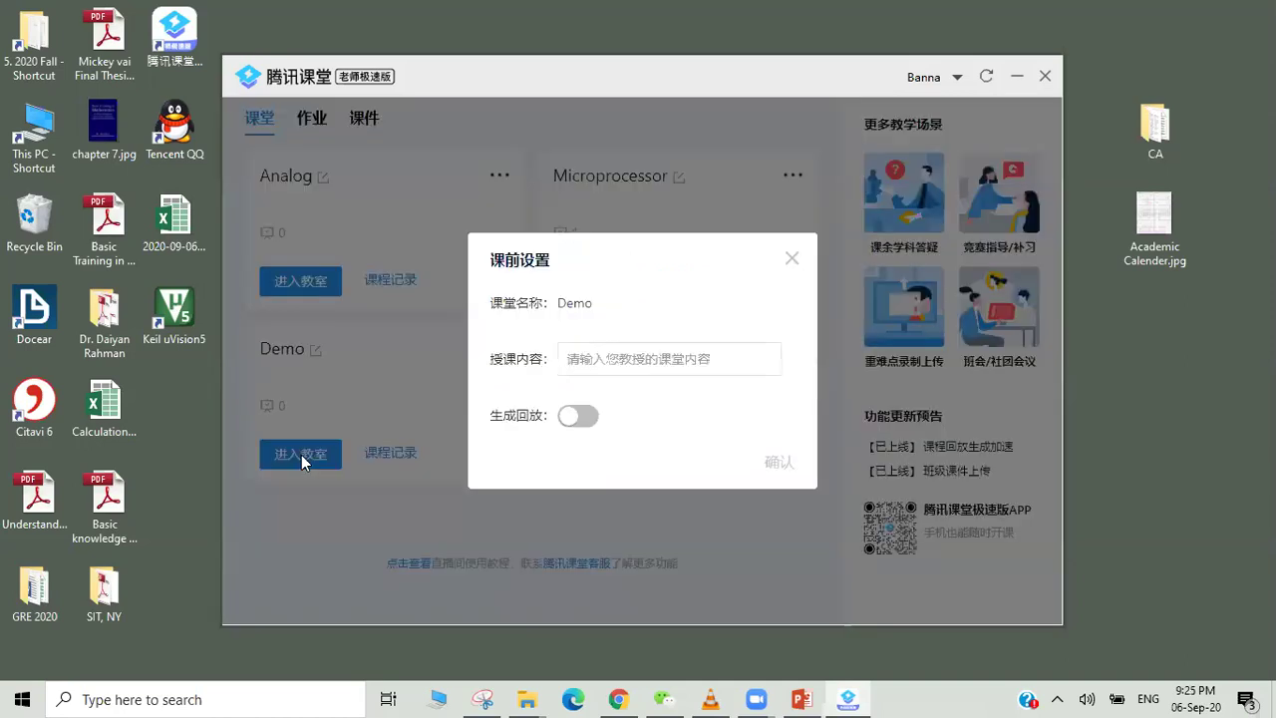
{"action": "left_click", "coordinate": [624, 354]}
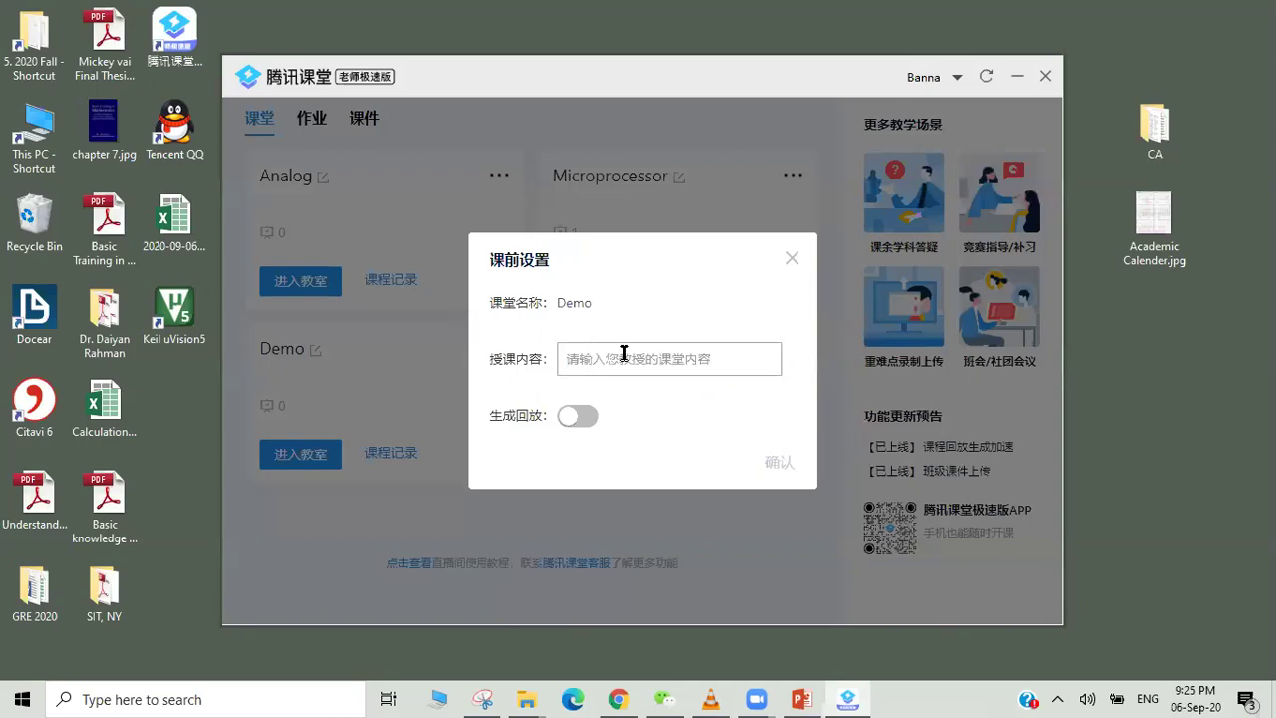
{"action": "type", "text": "In"}
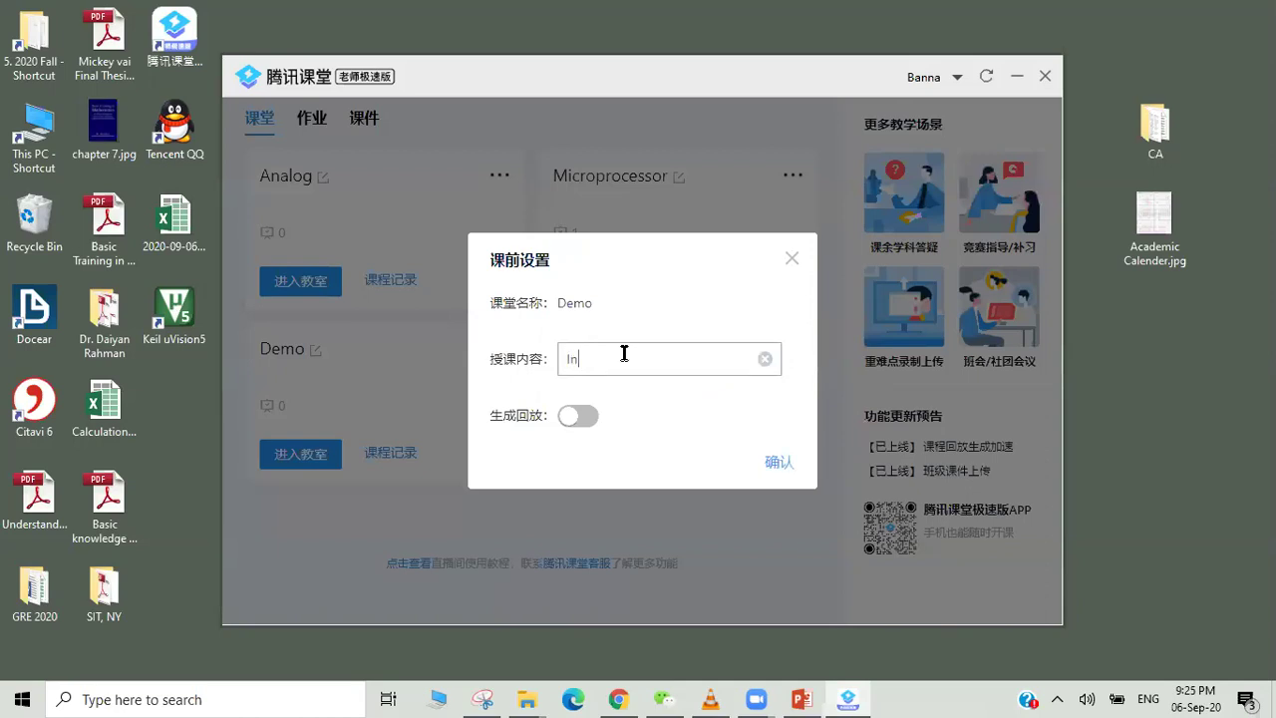
{"action": "type", "text": "troduction"}
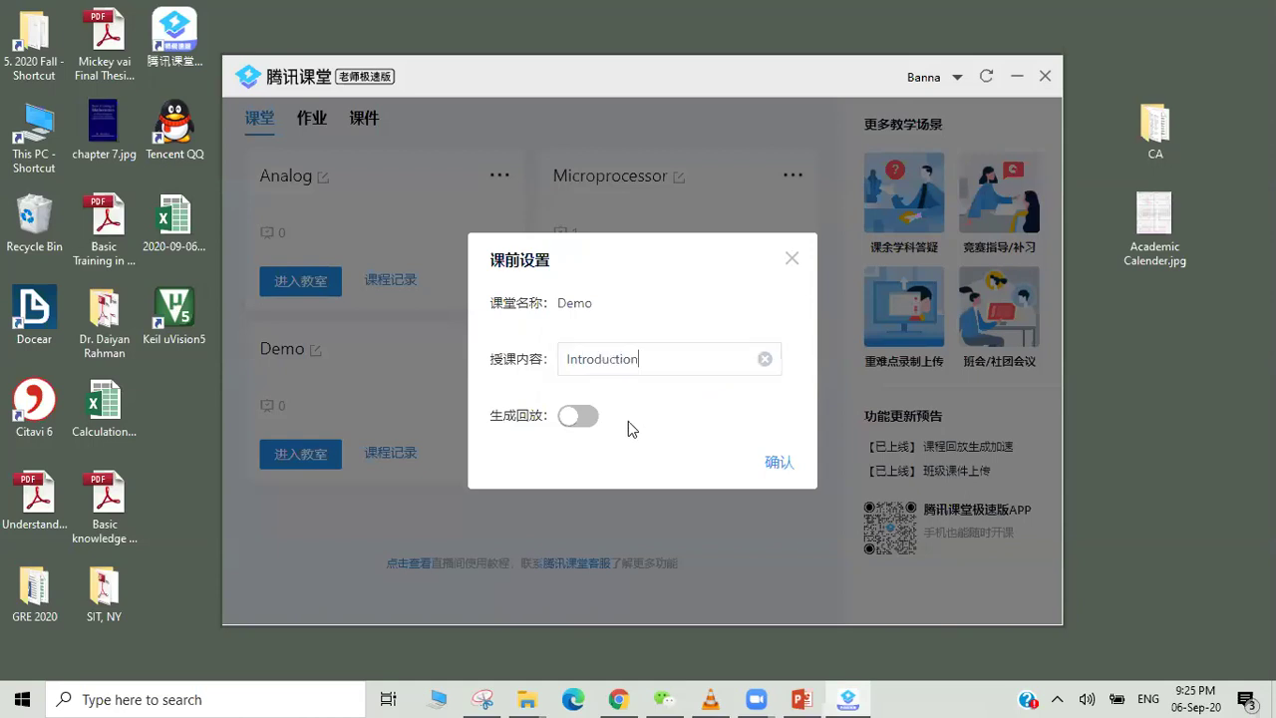
{"action": "left_click", "coordinate": [574, 419]}
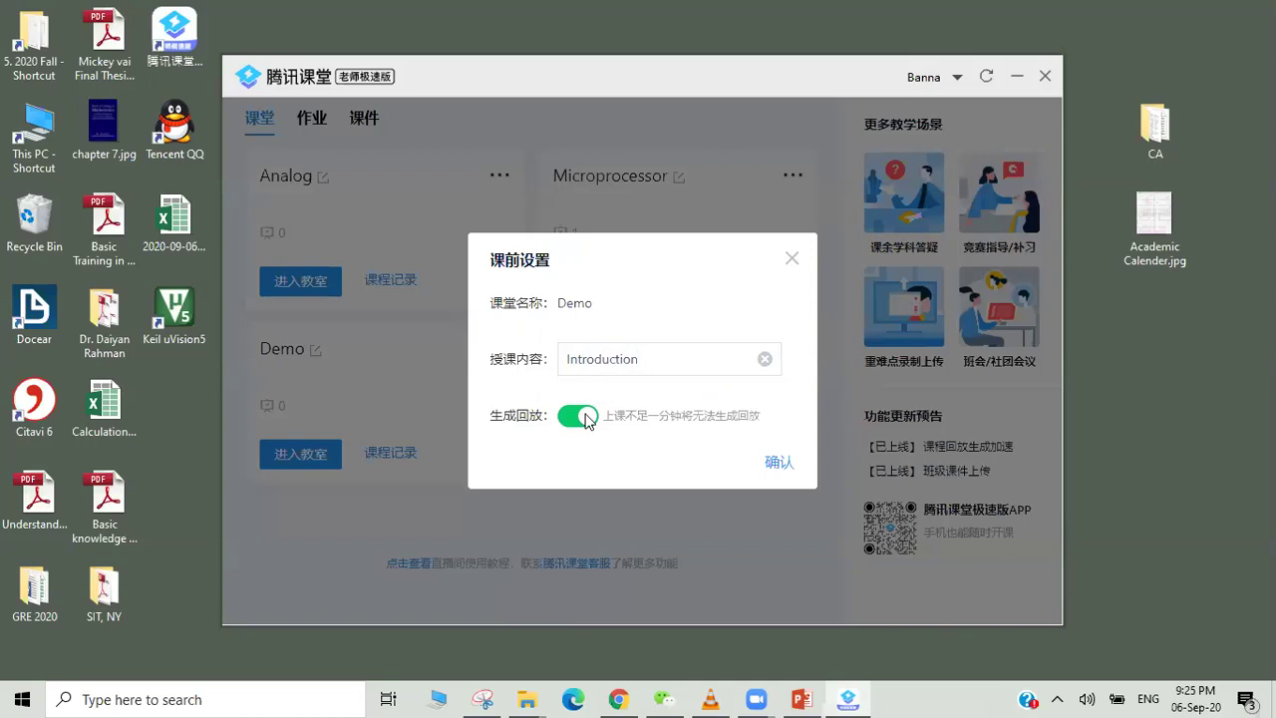
{"action": "left_click", "coordinate": [576, 419]}
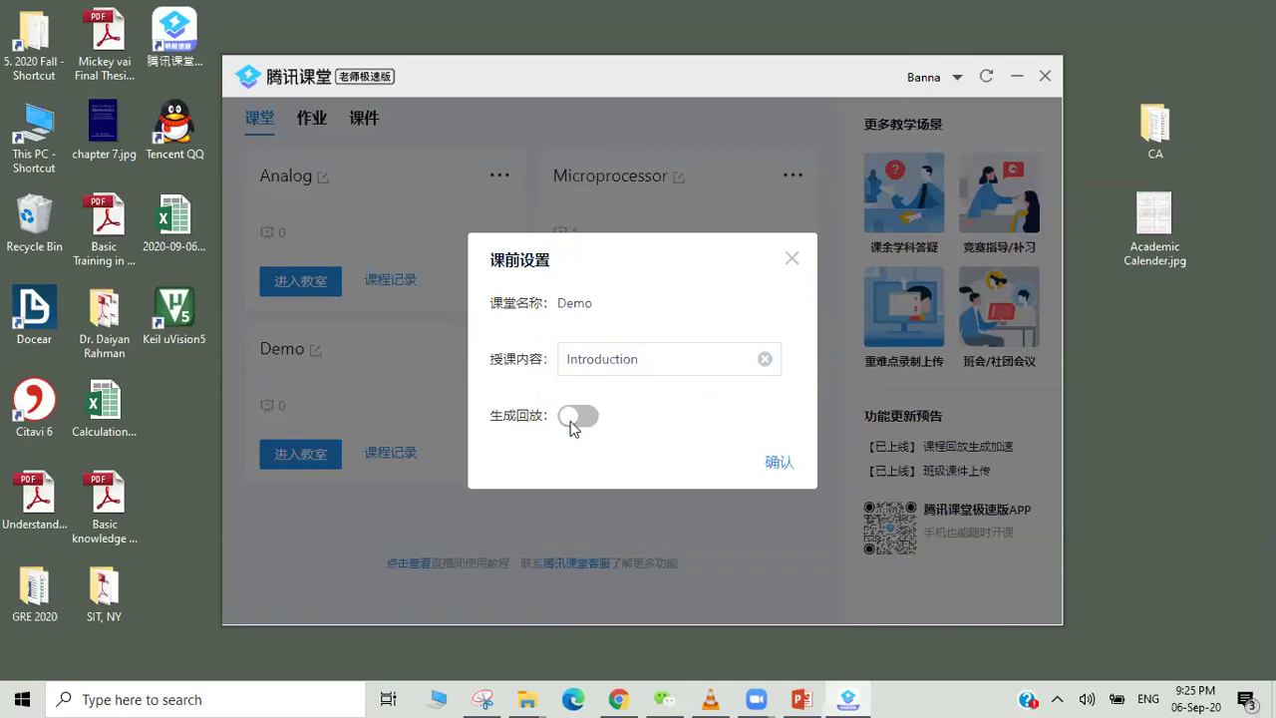
{"action": "left_click", "coordinate": [571, 417]}
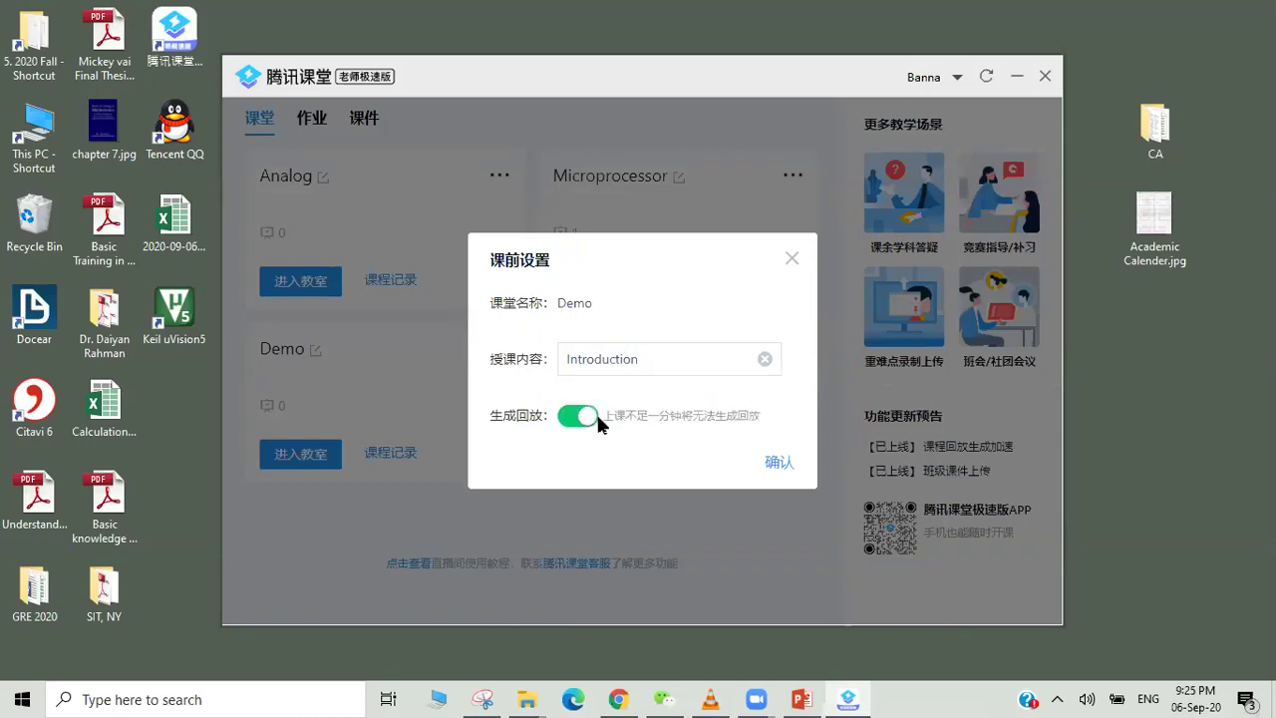
{"action": "left_click", "coordinate": [779, 465]}
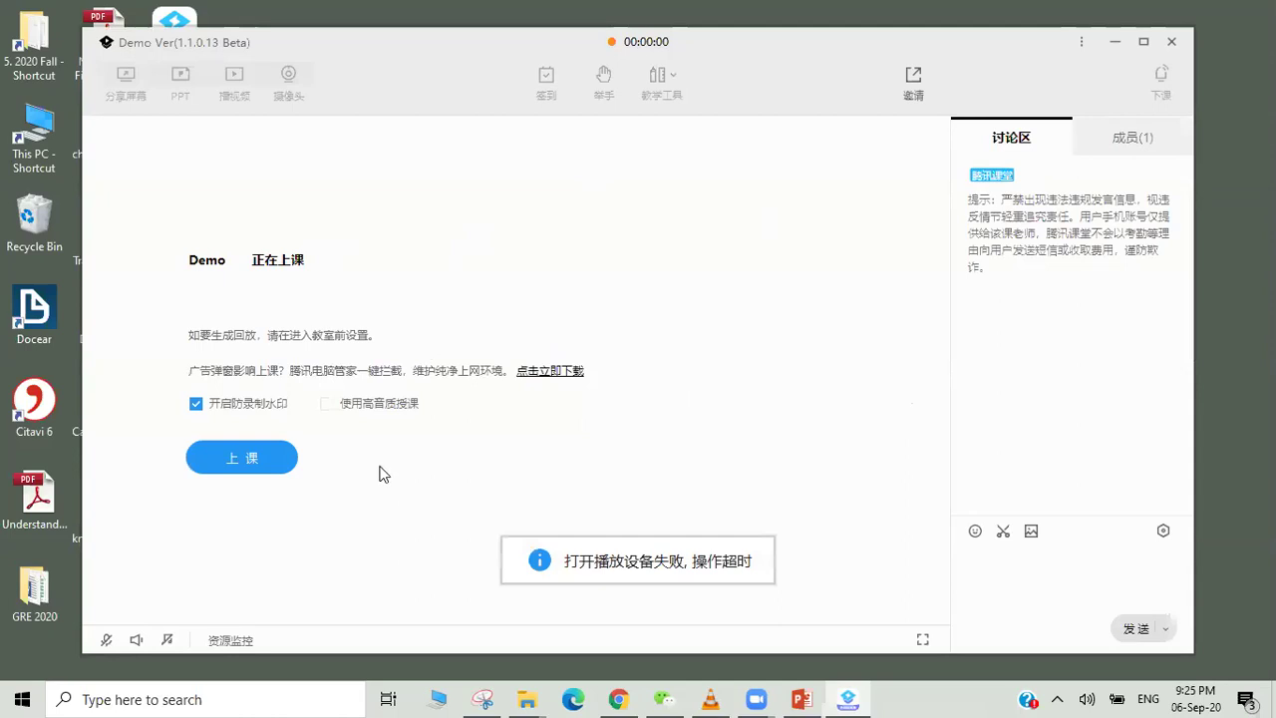
{"action": "left_click", "coordinate": [243, 458]}
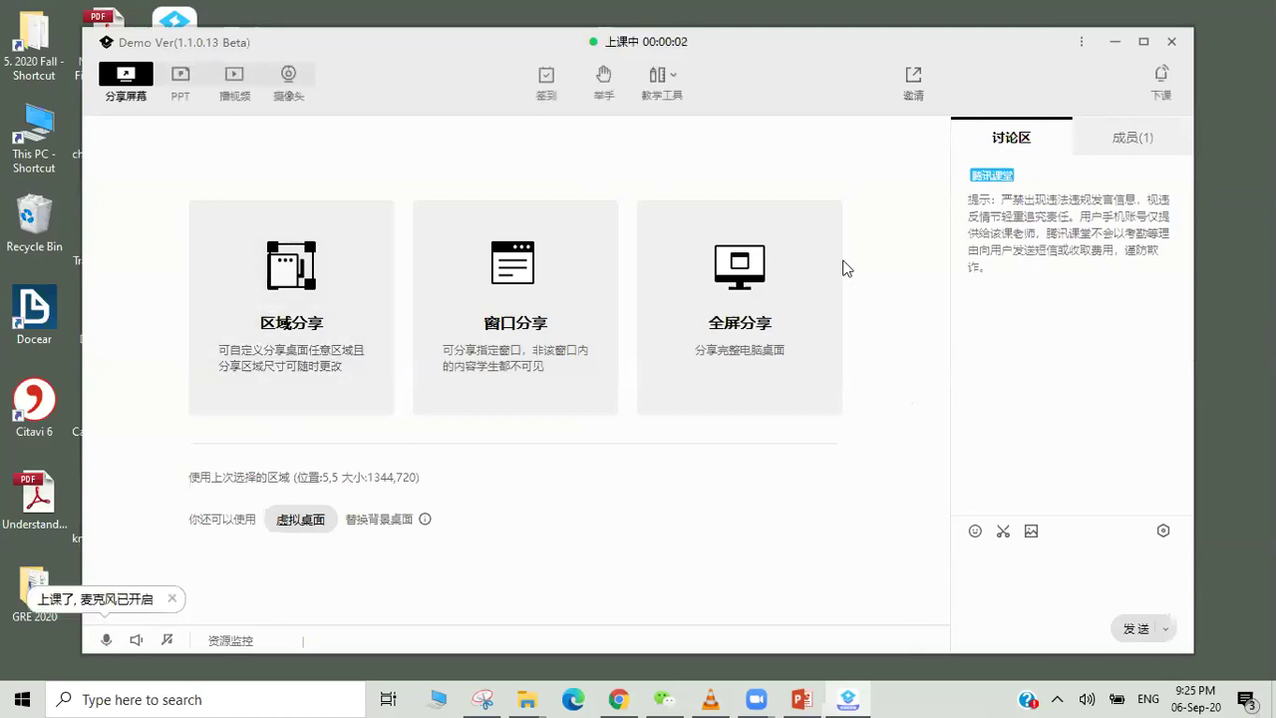
- Look through the PPT, video and camera teaching modes and return to the screen-sharing mode
{"action": "left_click", "coordinate": [180, 86]}
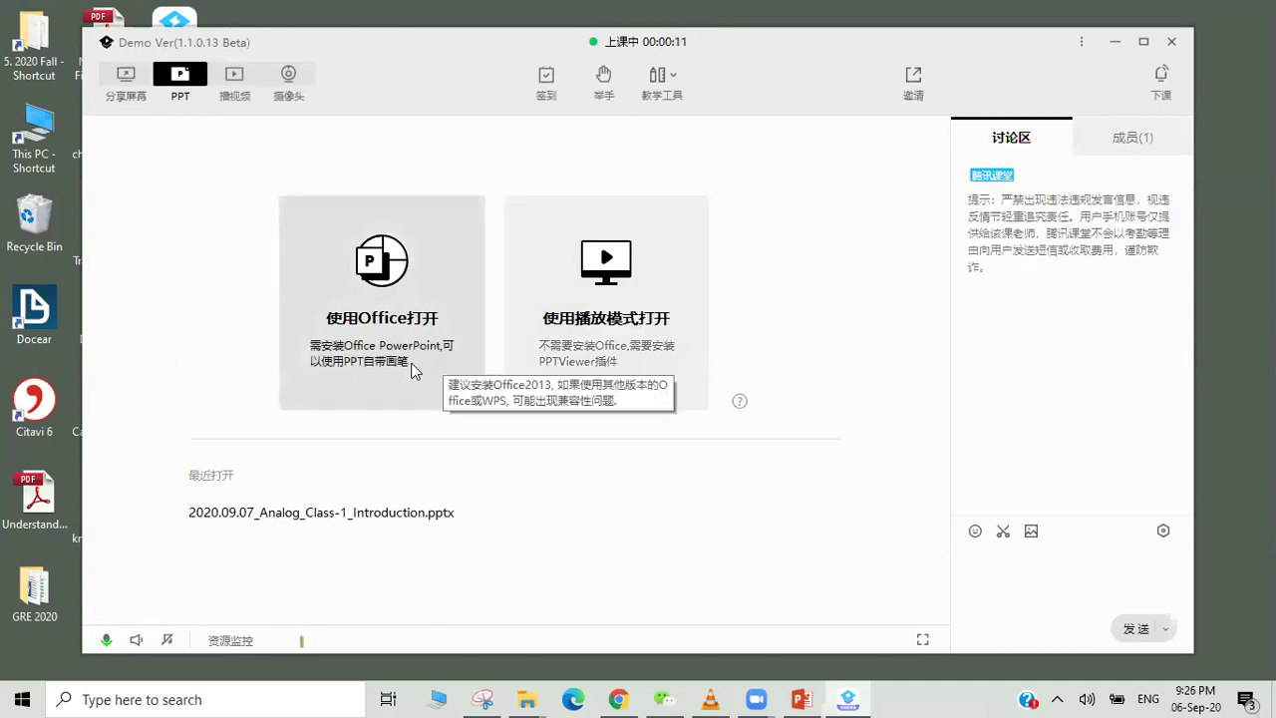
{"action": "left_click", "coordinate": [240, 89]}
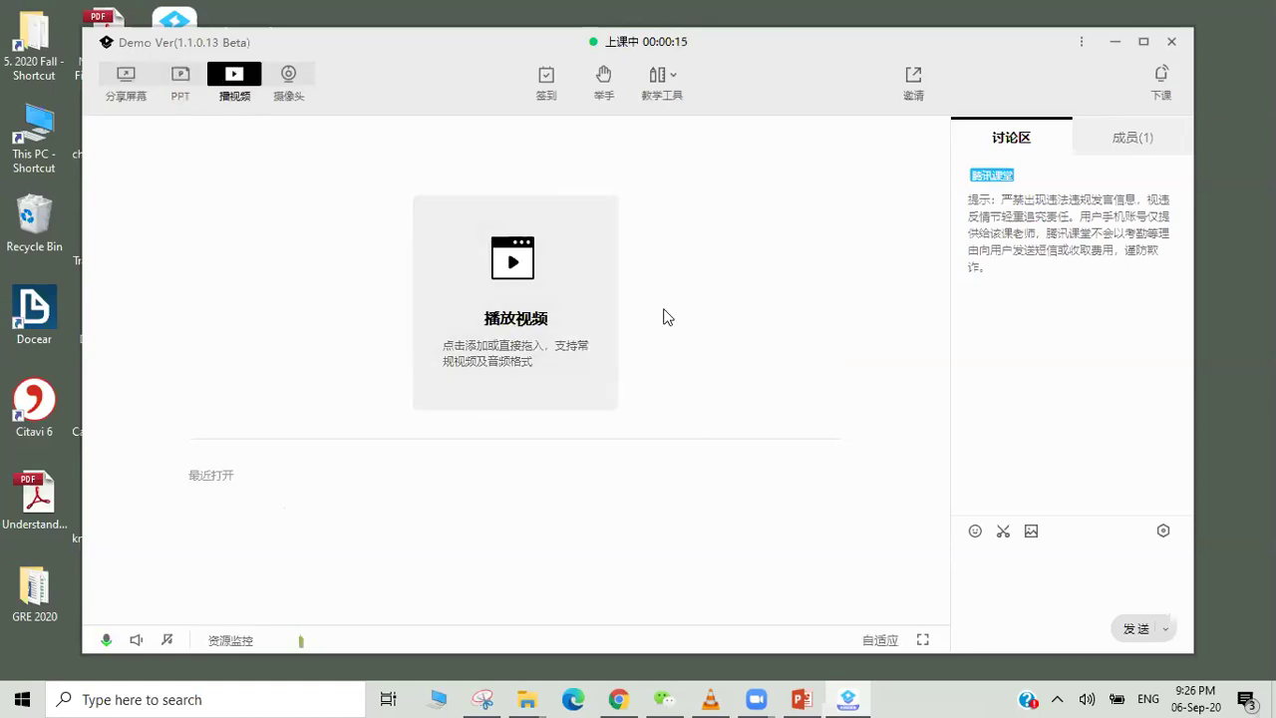
{"action": "left_click", "coordinate": [297, 94]}
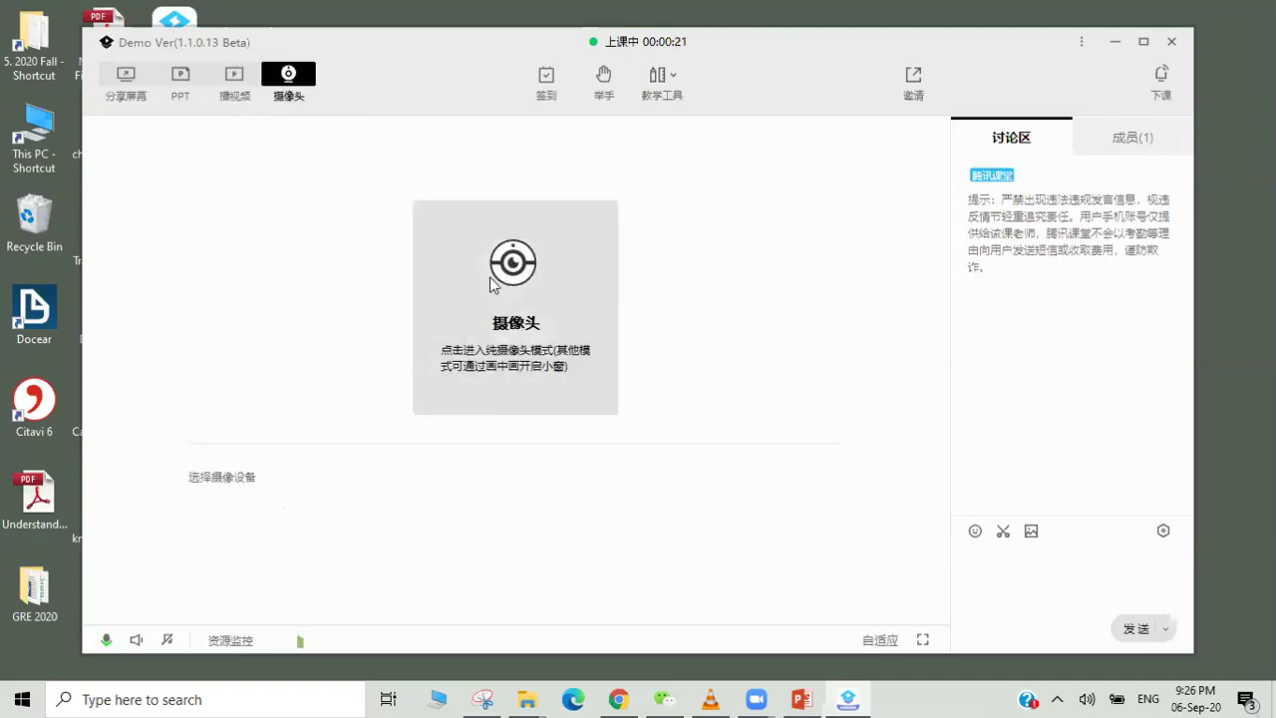
{"action": "left_click", "coordinate": [124, 82]}
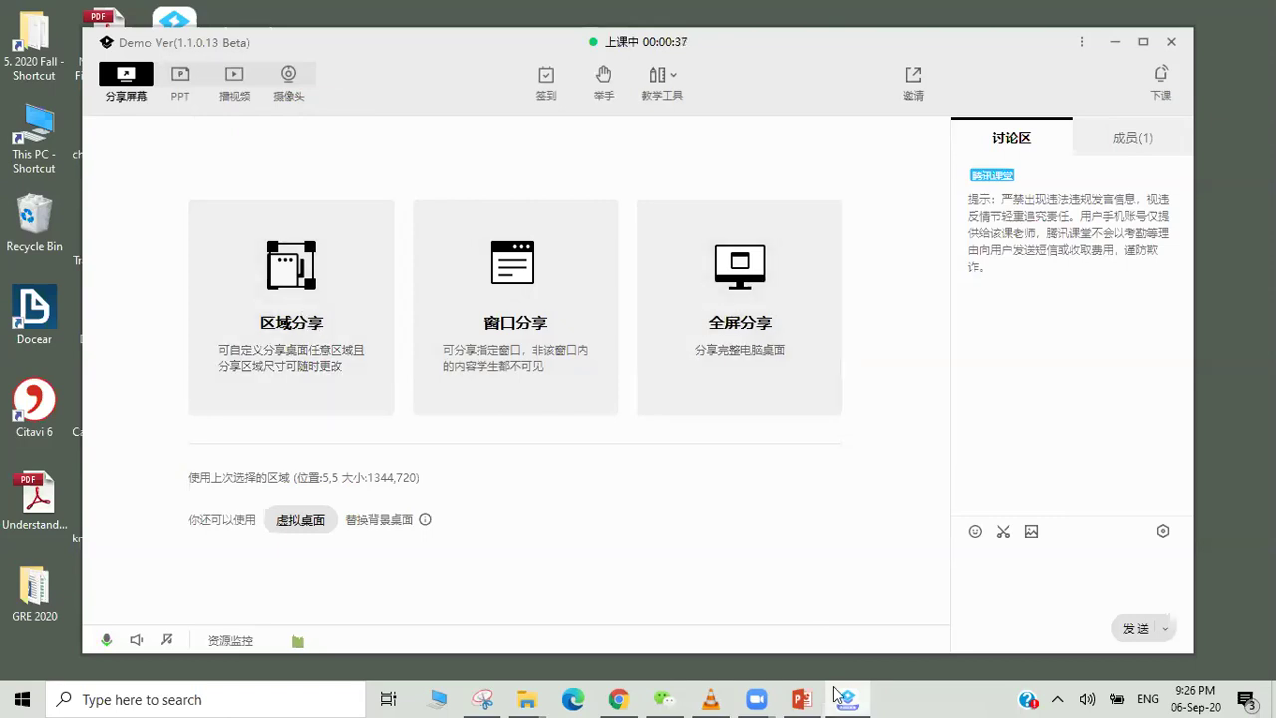
- Share the full screen with the Introduction slide show and move the annotation toolbar and discussion panel clear of the slide content
{"action": "left_click", "coordinate": [804, 699]}
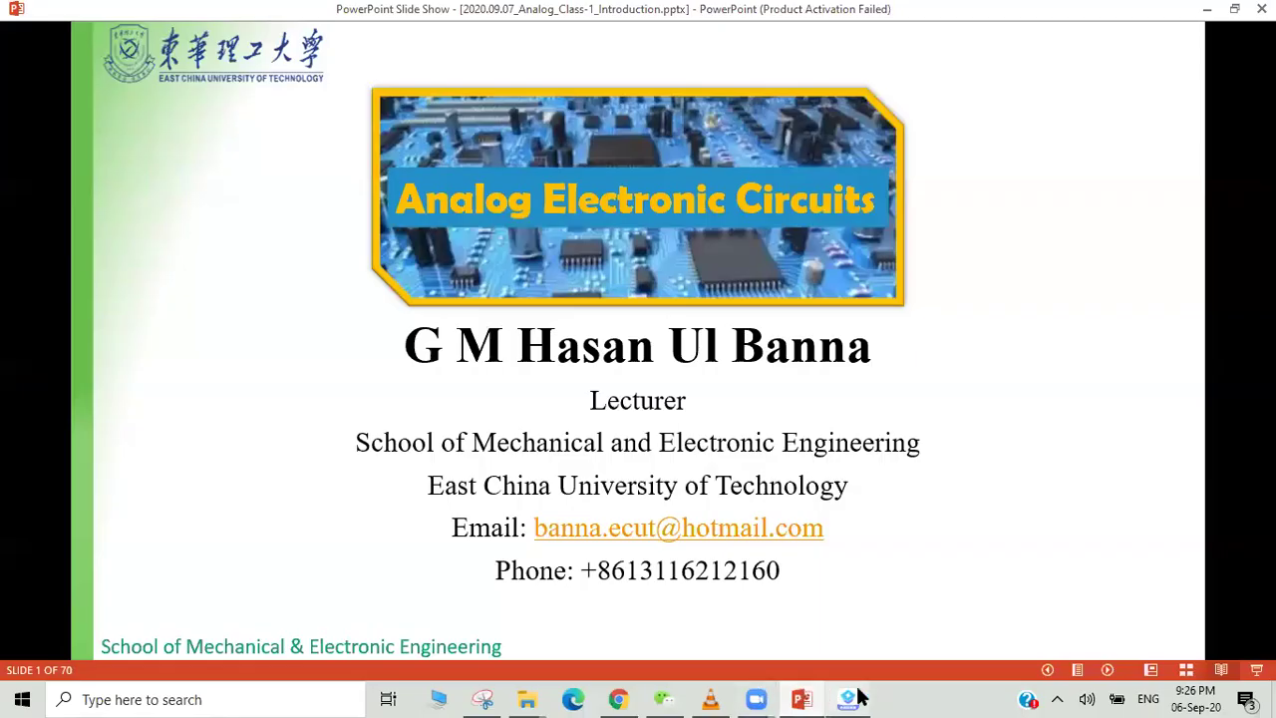
{"action": "left_click", "coordinate": [847, 699]}
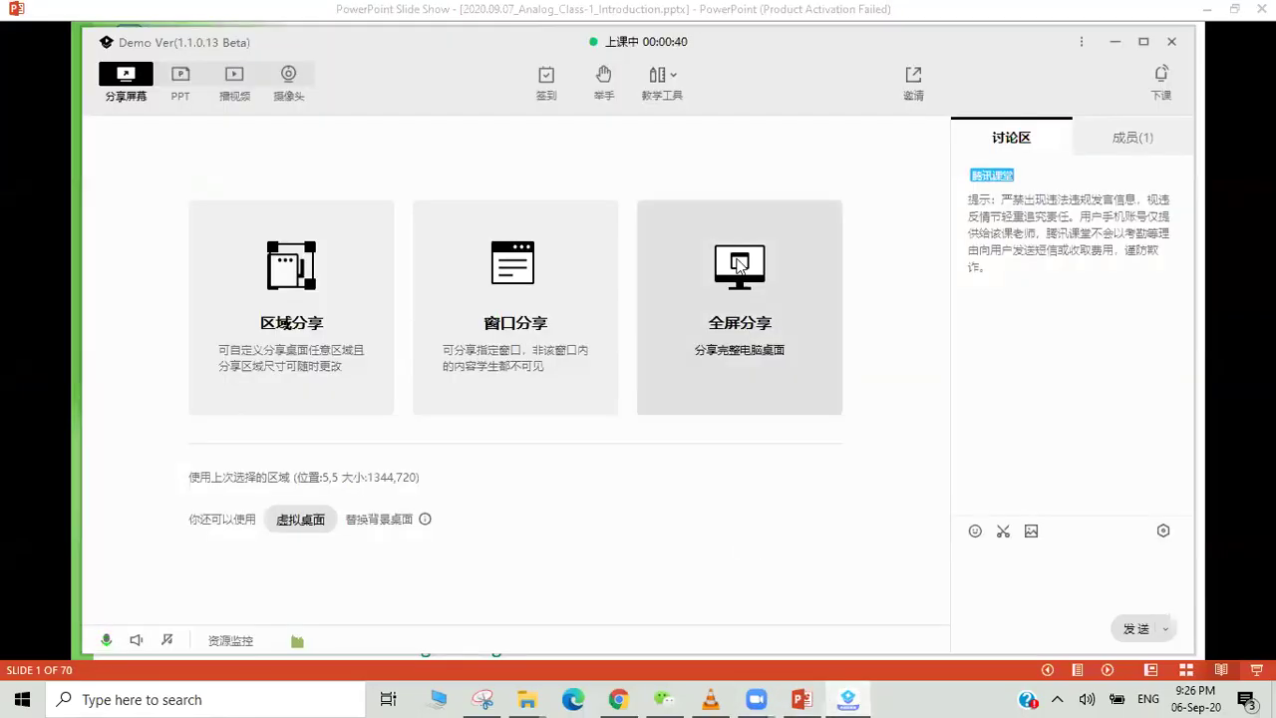
{"action": "left_click", "coordinate": [739, 264]}
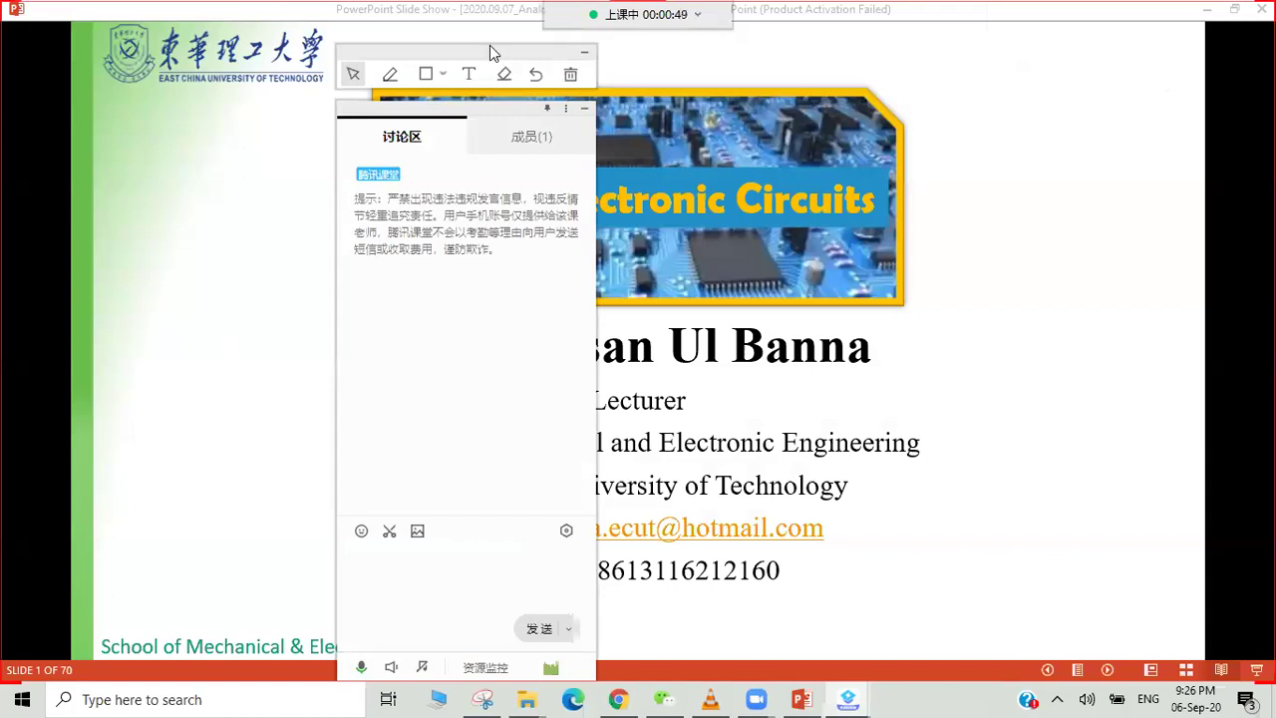
{"action": "left_click_drag", "start_coordinate": [489, 56], "coordinate": [985, 59]}
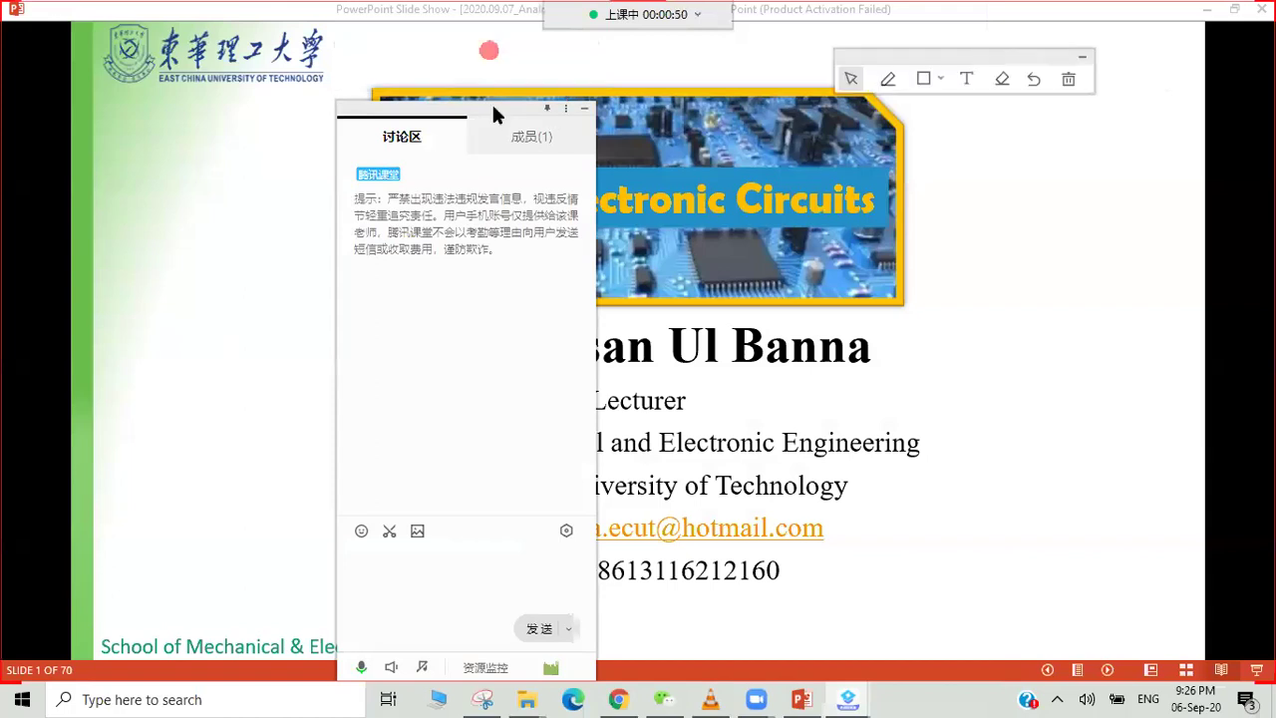
{"action": "left_click_drag", "start_coordinate": [447, 106], "coordinate": [1011, 155]}
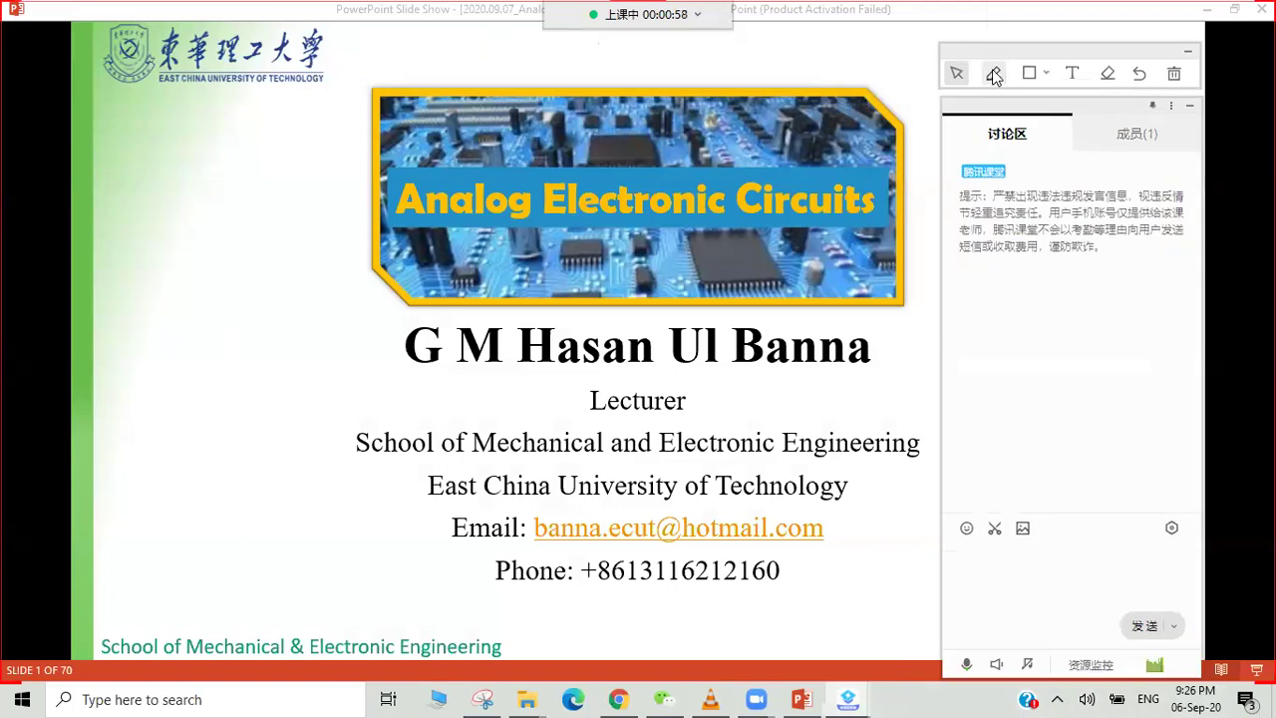
- Draw four crossing green pen strokes in the blank area beside the presenter's name on the slide
{"action": "left_click", "coordinate": [994, 74]}
{"action": "left_click", "coordinate": [1097, 106]}
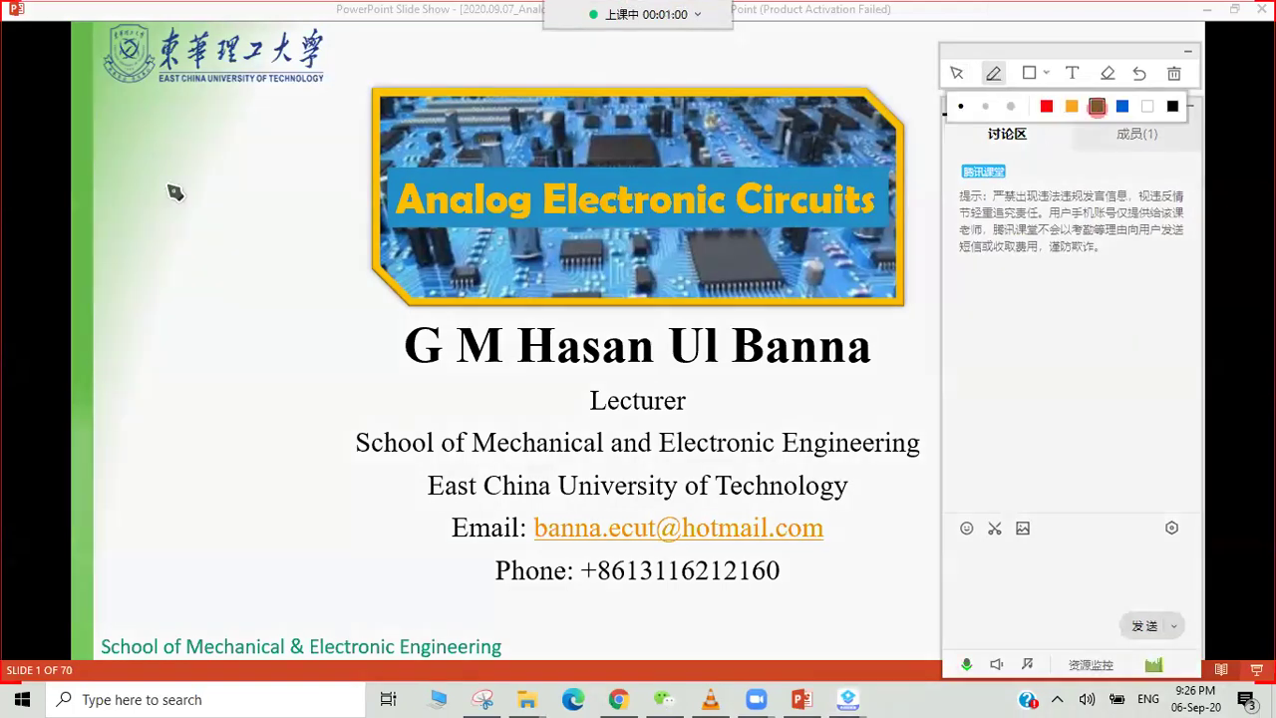
{"action": "left_click_drag", "start_coordinate": [349, 353], "coordinate": [254, 317]}
{"action": "left_click_drag", "start_coordinate": [271, 389], "coordinate": [317, 270]}
{"action": "left_click_drag", "start_coordinate": [296, 397], "coordinate": [265, 289]}
{"action": "left_click_drag", "start_coordinate": [357, 322], "coordinate": [247, 364]}
- Try a green text annotation "hihasbgshjgxnczvcx" above the pen strokes and undo it together with the last stroke
{"action": "left_click", "coordinate": [1074, 71]}
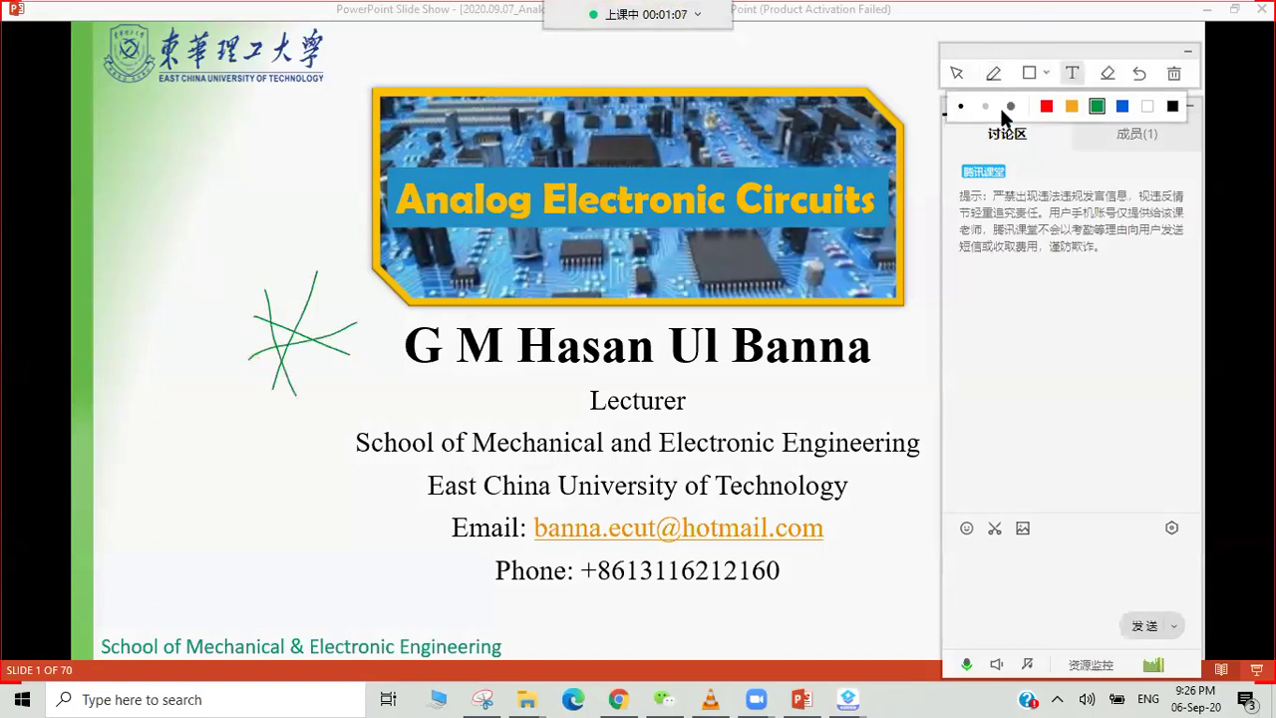
{"action": "left_click", "coordinate": [271, 217]}
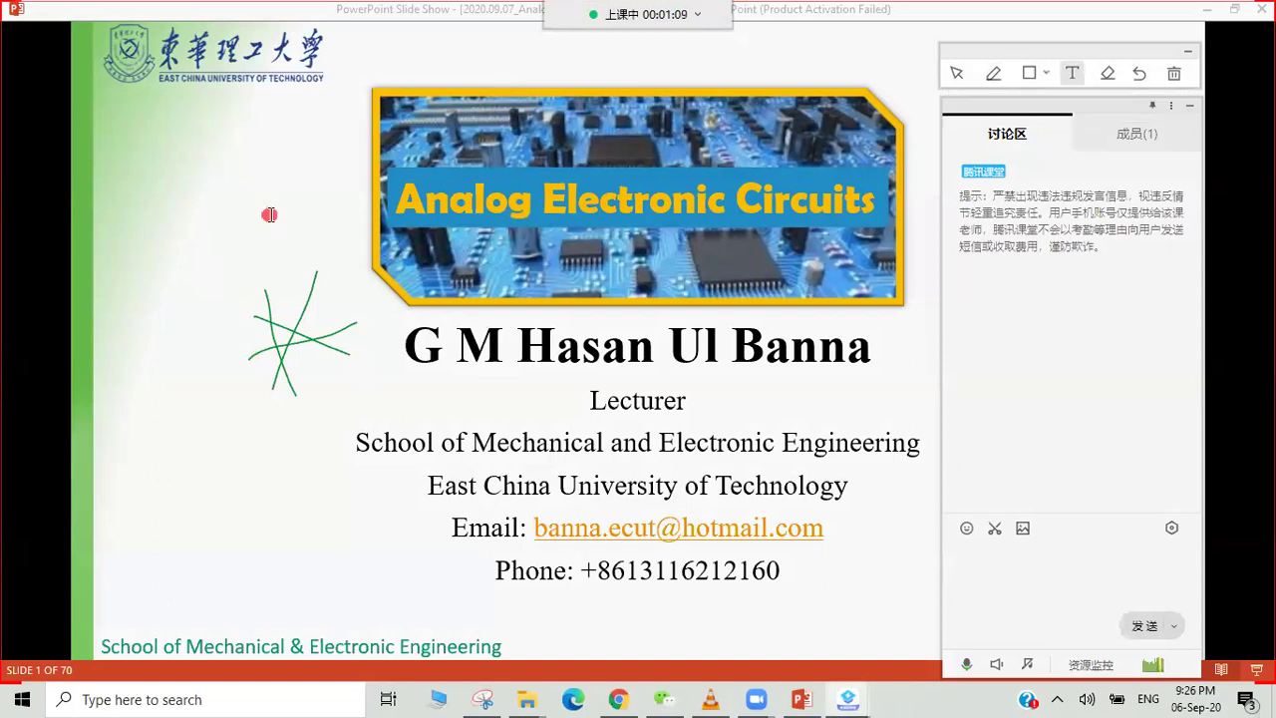
{"action": "left_click", "coordinate": [272, 219]}
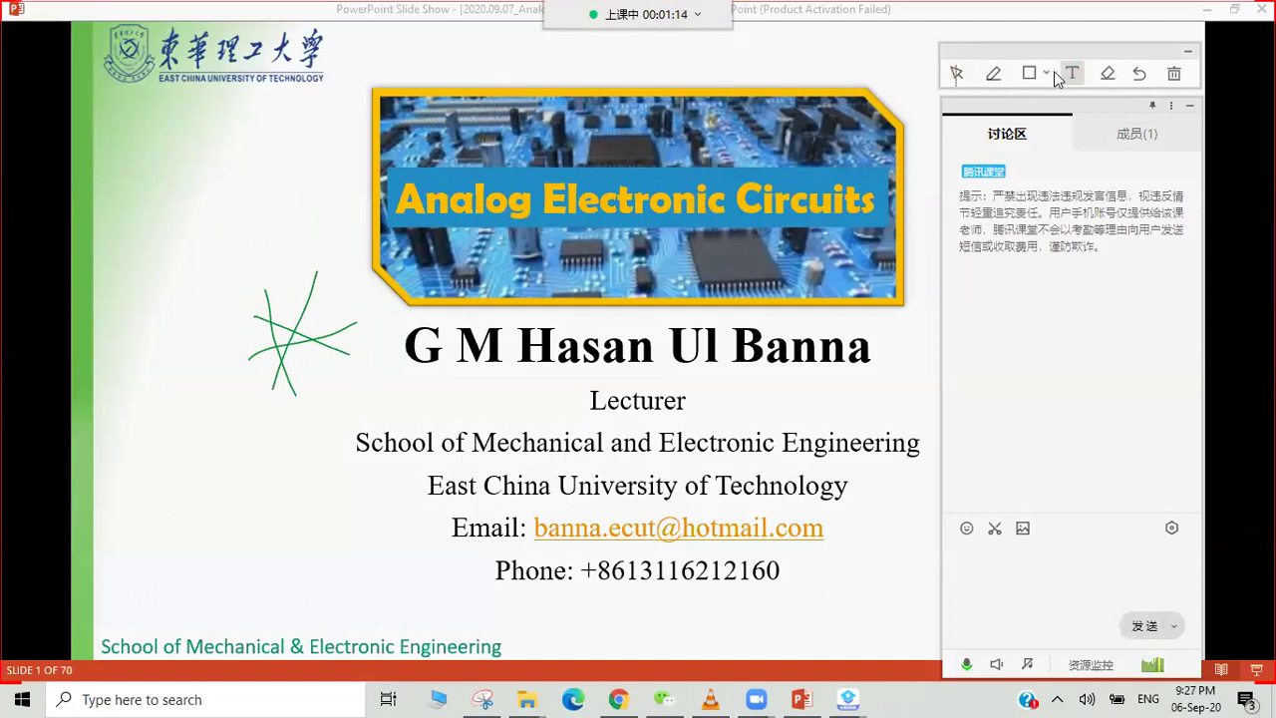
{"action": "left_click", "coordinate": [301, 200]}
{"action": "type", "text": "hihasbgstjgjsnasdsdg"}
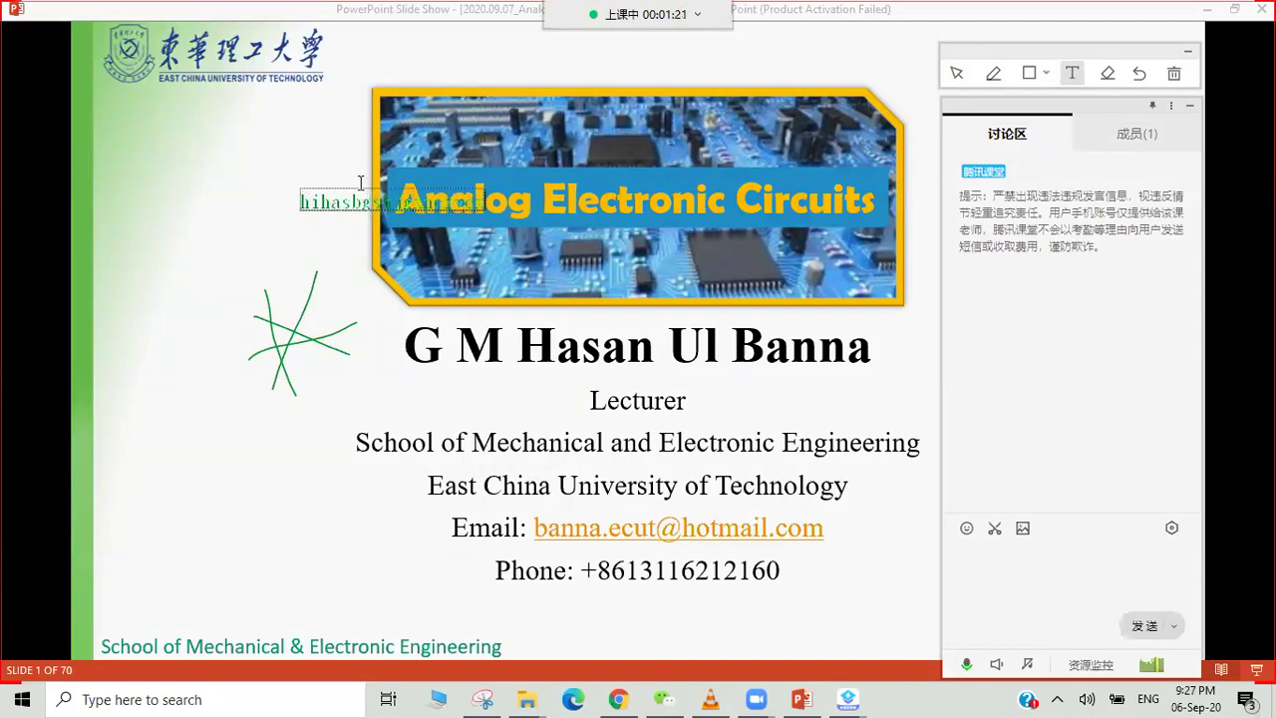
{"action": "left_click_drag", "start_coordinate": [204, 200], "coordinate": [50, 211]}
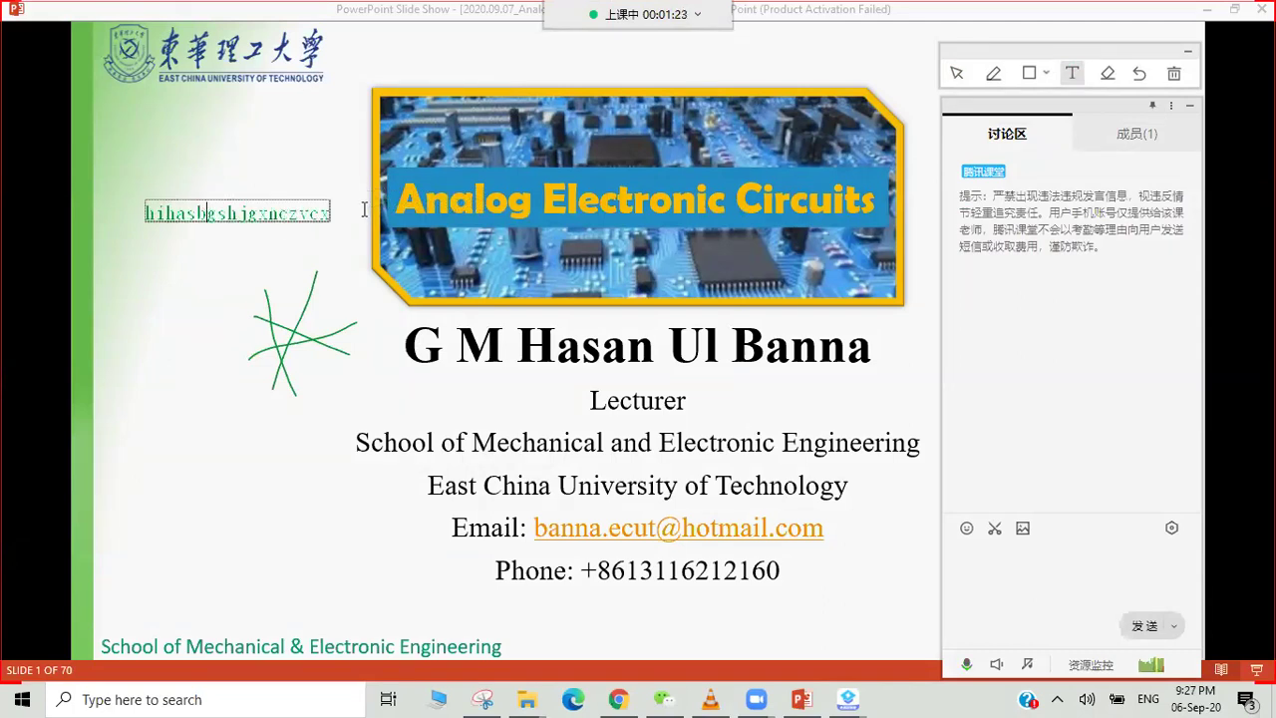
{"action": "left_click", "coordinate": [1138, 76]}
{"action": "left_click", "coordinate": [1138, 76]}
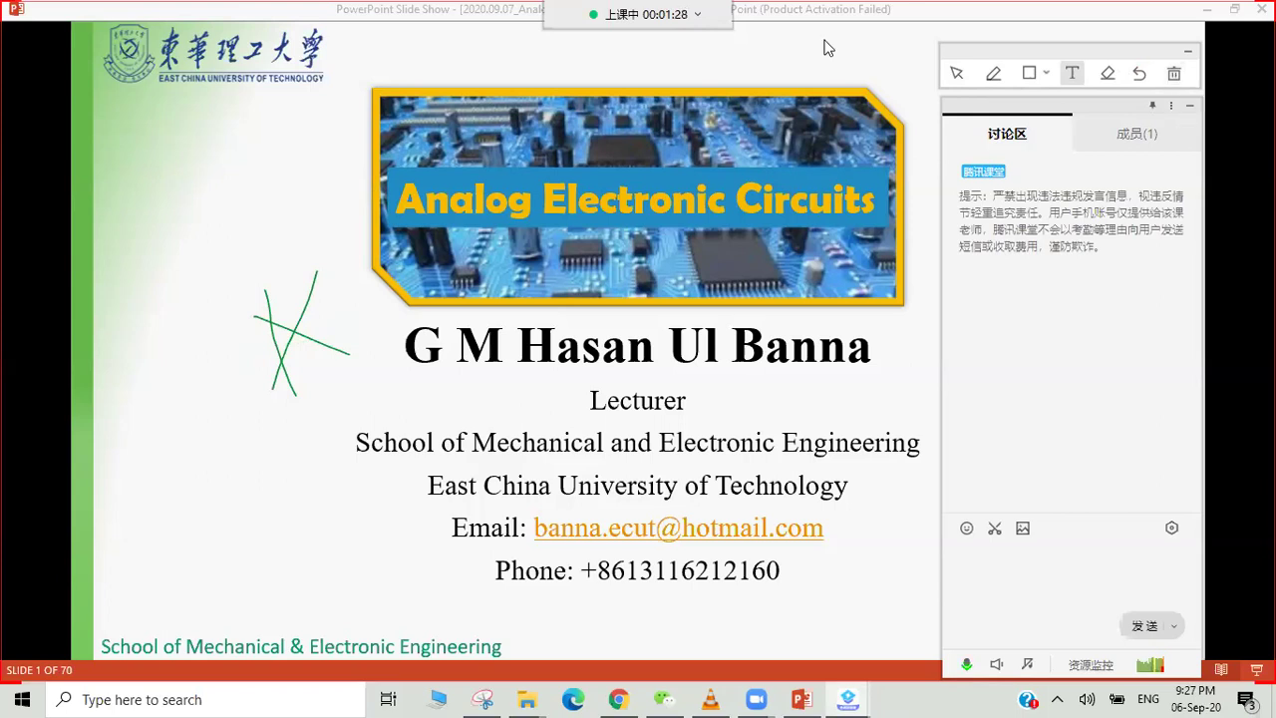
- Open the student invitation, undo the remaining pen strokes and return to the selection pointer
{"action": "mouse_move", "coordinate": [727, 32]}
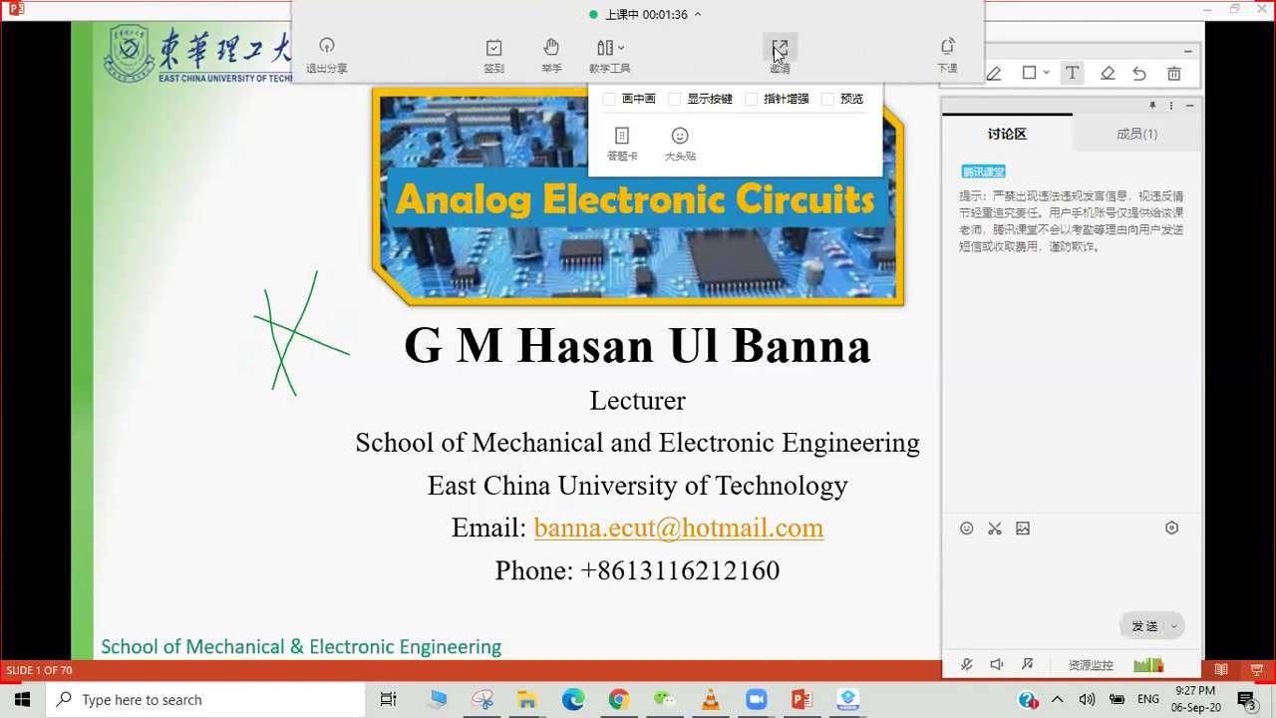
{"action": "left_click", "coordinate": [779, 50]}
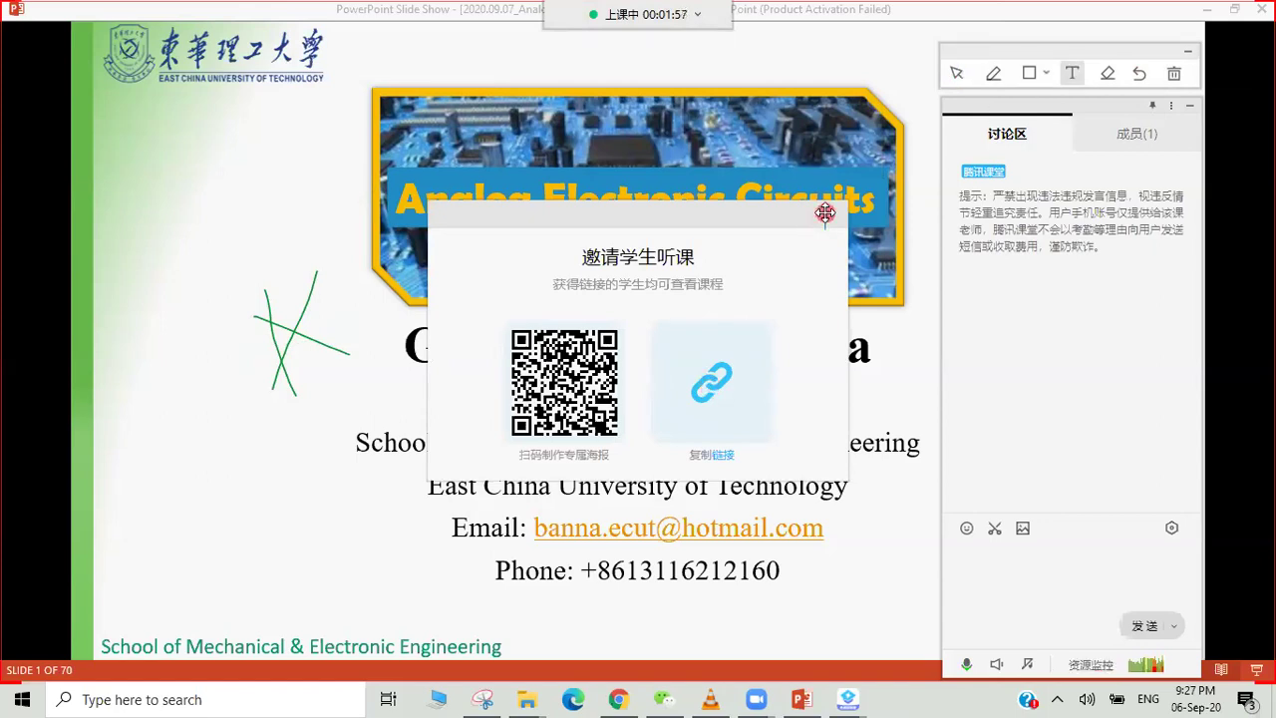
{"action": "left_click", "coordinate": [1139, 75]}
{"action": "left_click", "coordinate": [1139, 74]}
{"action": "left_click", "coordinate": [1140, 75]}
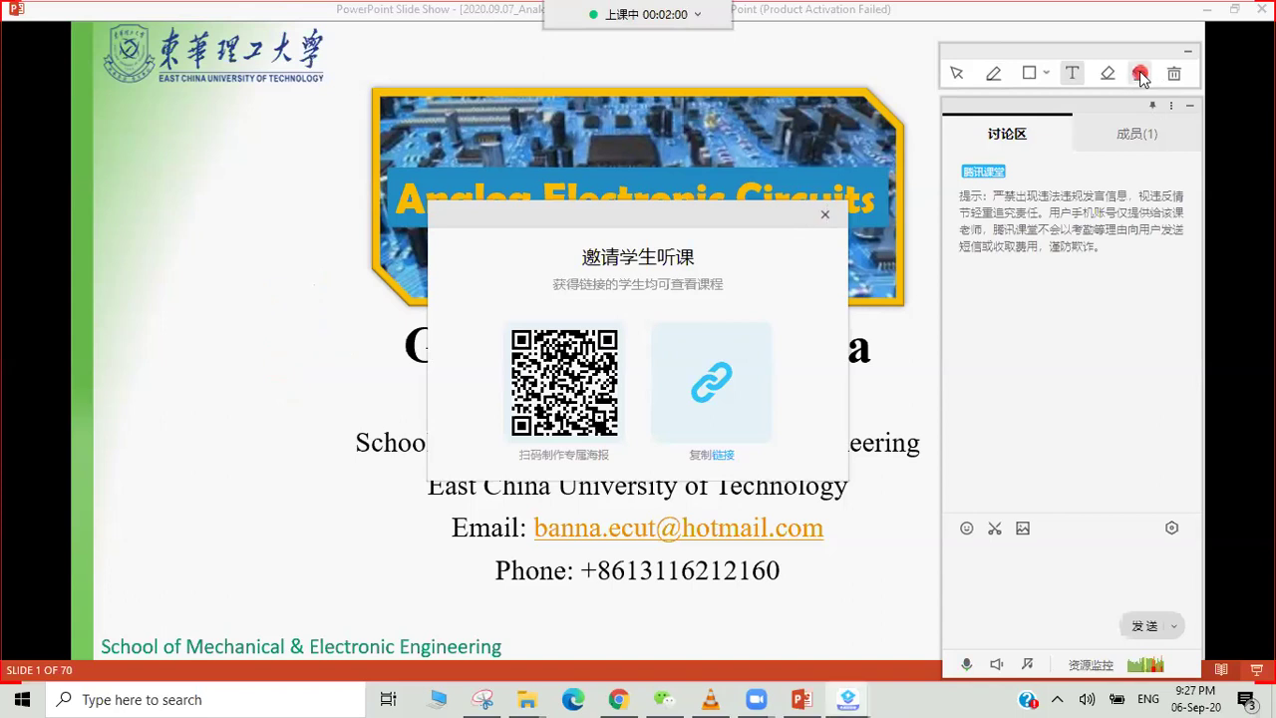
{"action": "left_click", "coordinate": [1140, 75]}
{"action": "left_click", "coordinate": [957, 74]}
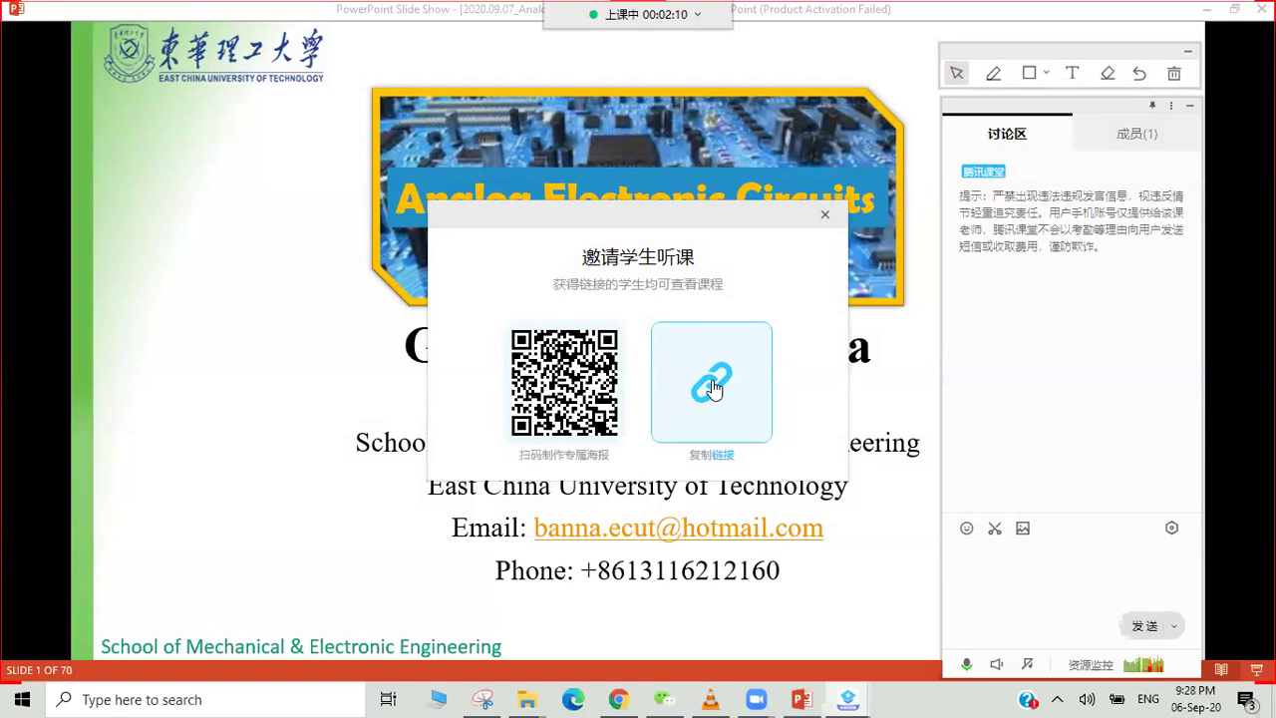
- Copy the course invitation link for the students and close the invitation
{"action": "left_click", "coordinate": [712, 387]}
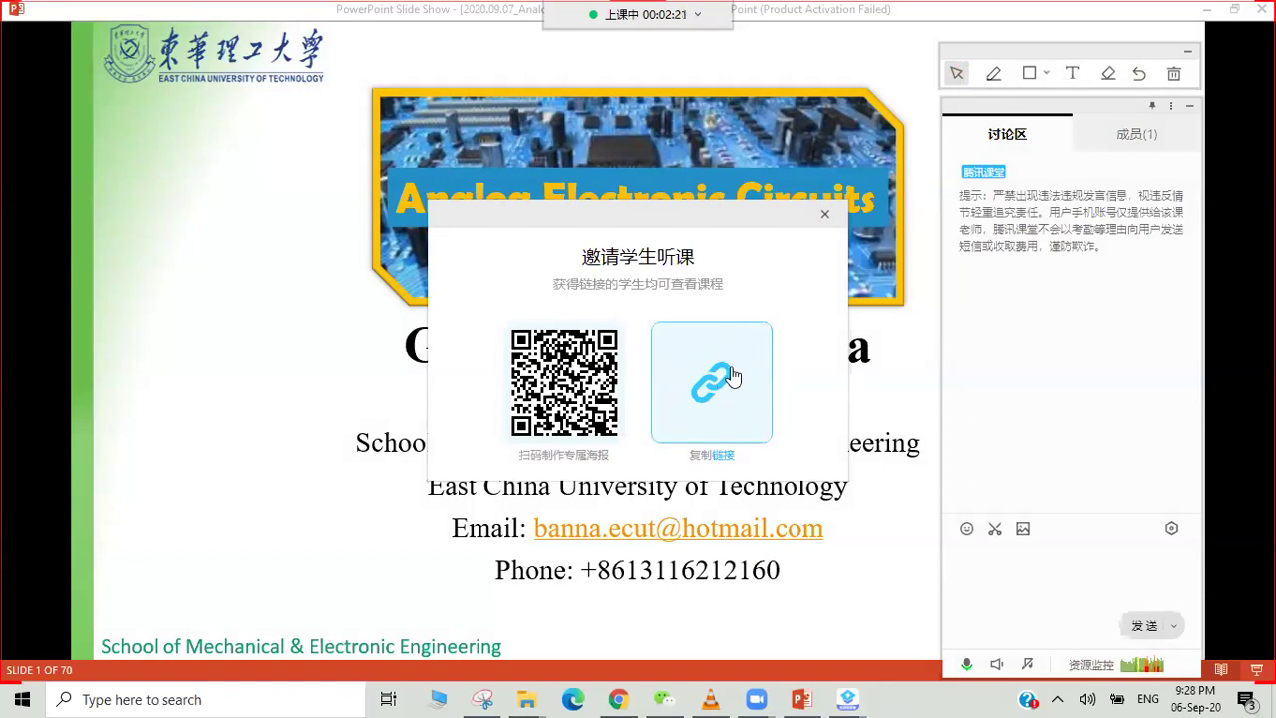
{"action": "left_click", "coordinate": [823, 218]}
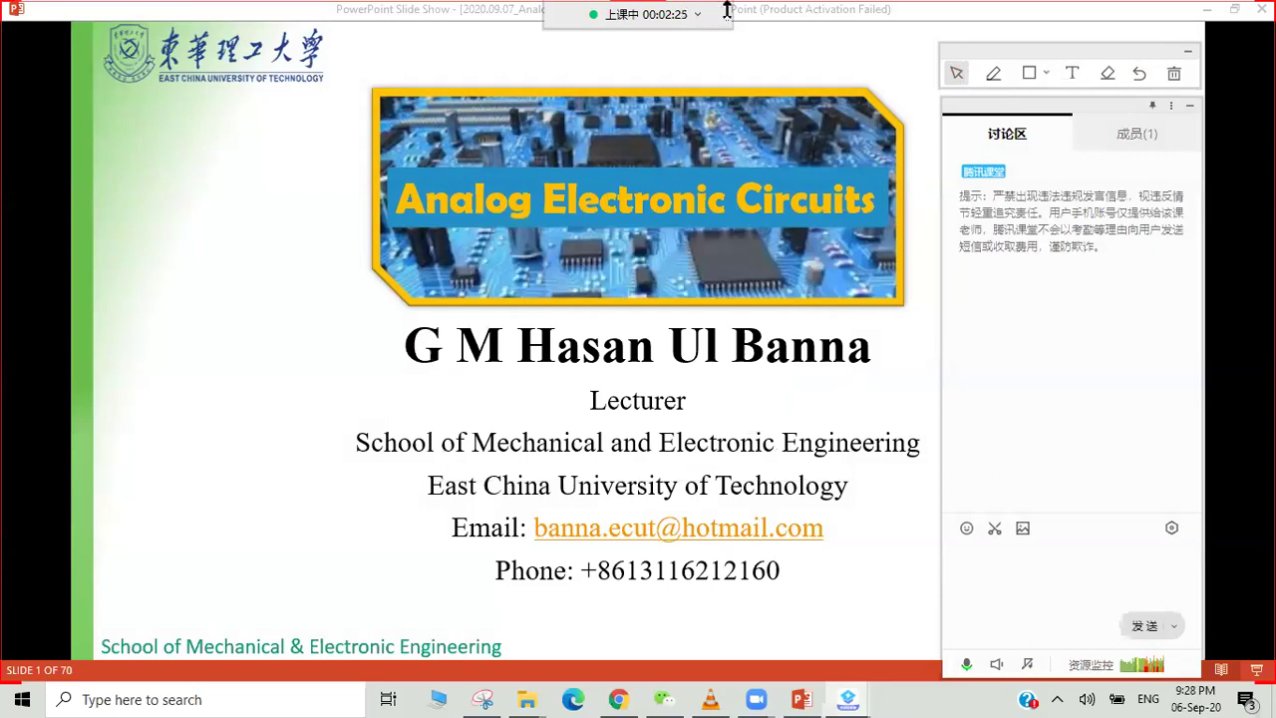
- End the live Demo class and briefly check the student invitation in the classroom window
{"action": "left_click", "coordinate": [1186, 56]}
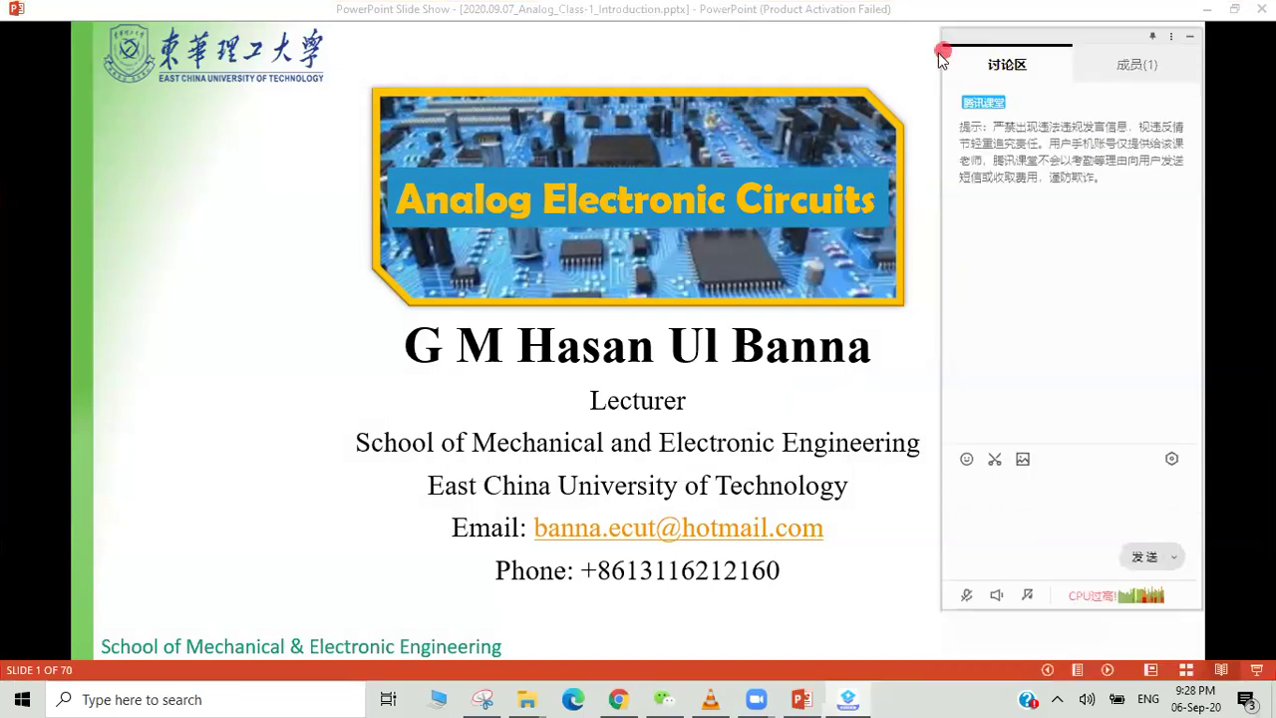
{"action": "left_click", "coordinate": [942, 56]}
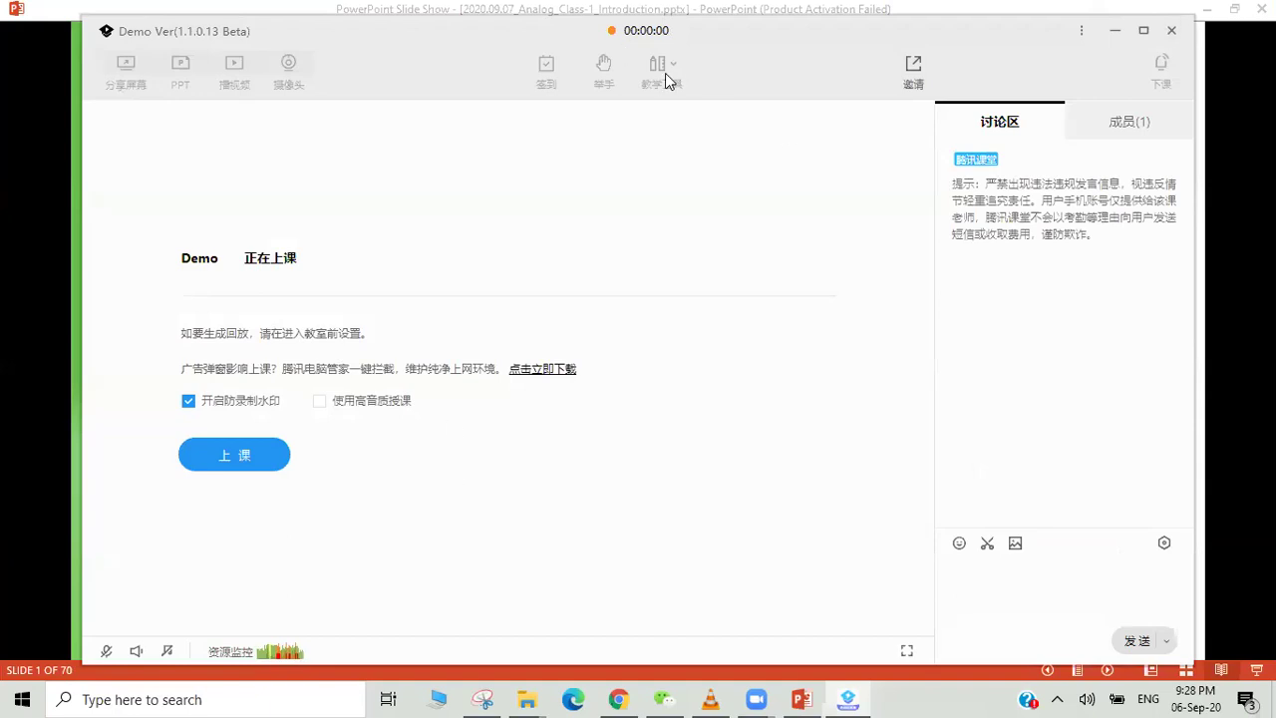
{"action": "left_click", "coordinate": [914, 66]}
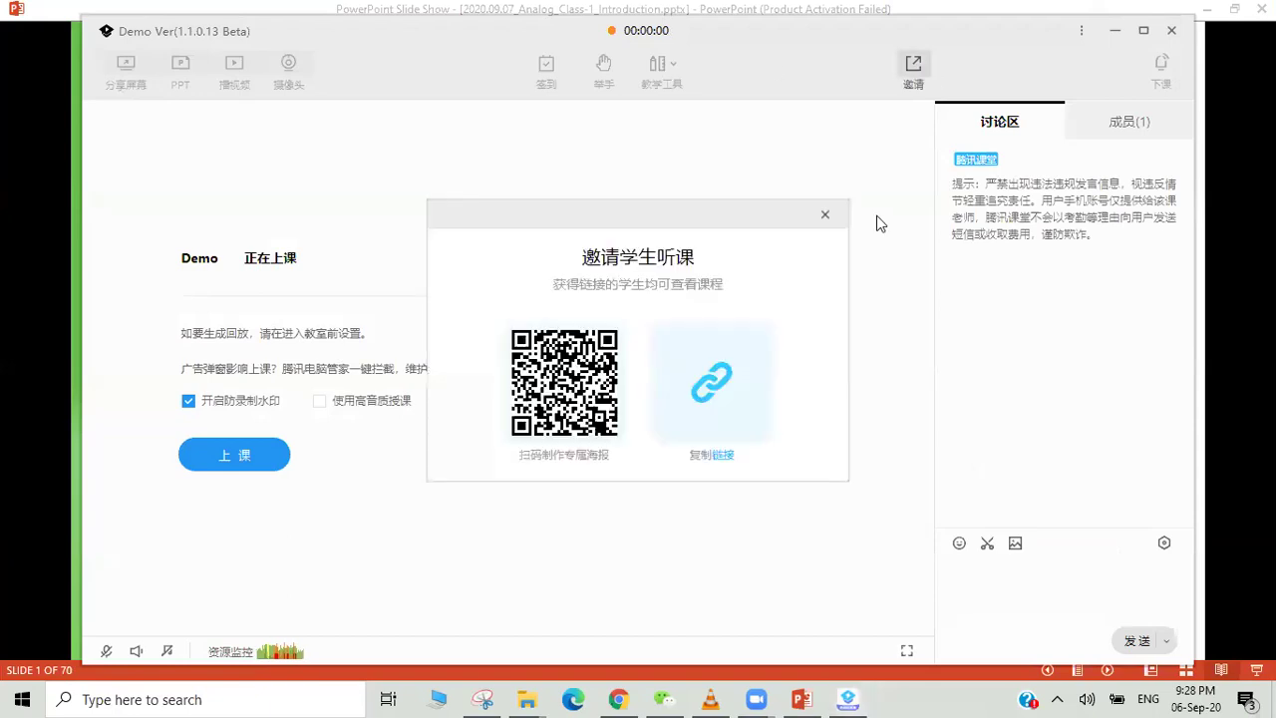
{"action": "left_click", "coordinate": [824, 215]}
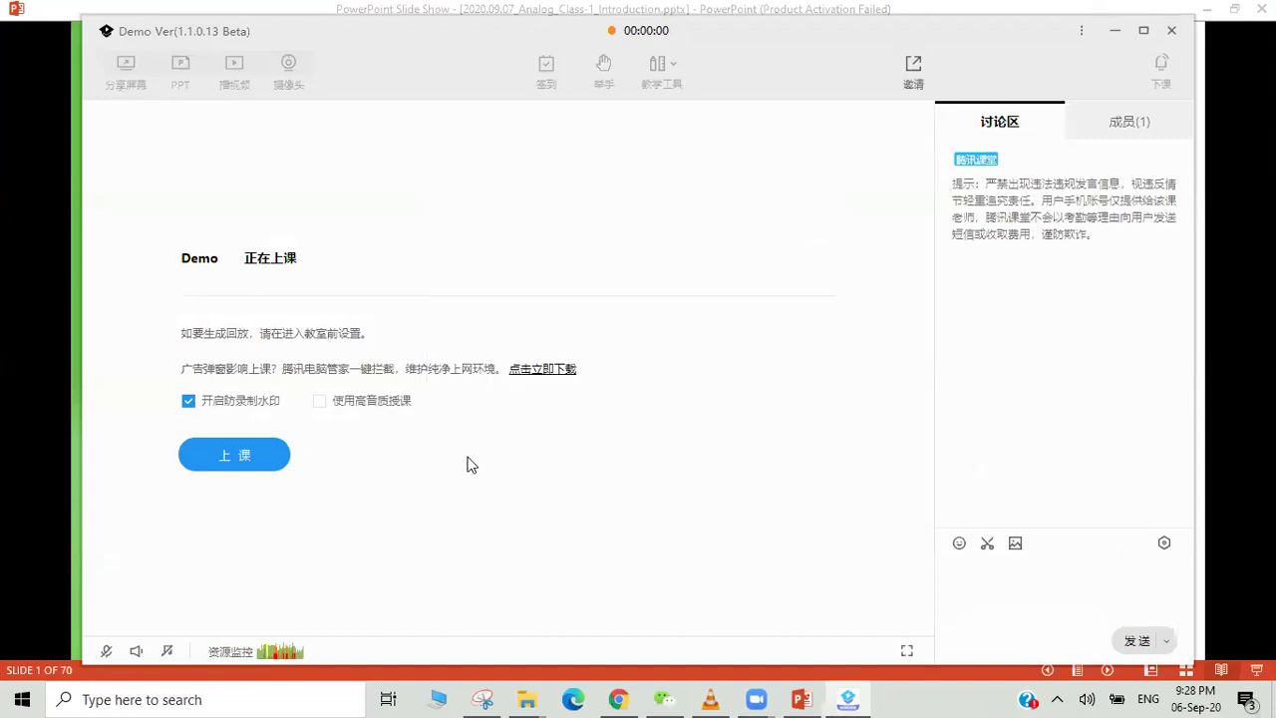
- Leave the Demo classroom and dismiss the create-classroom dialog
{"action": "left_click", "coordinate": [1173, 34]}
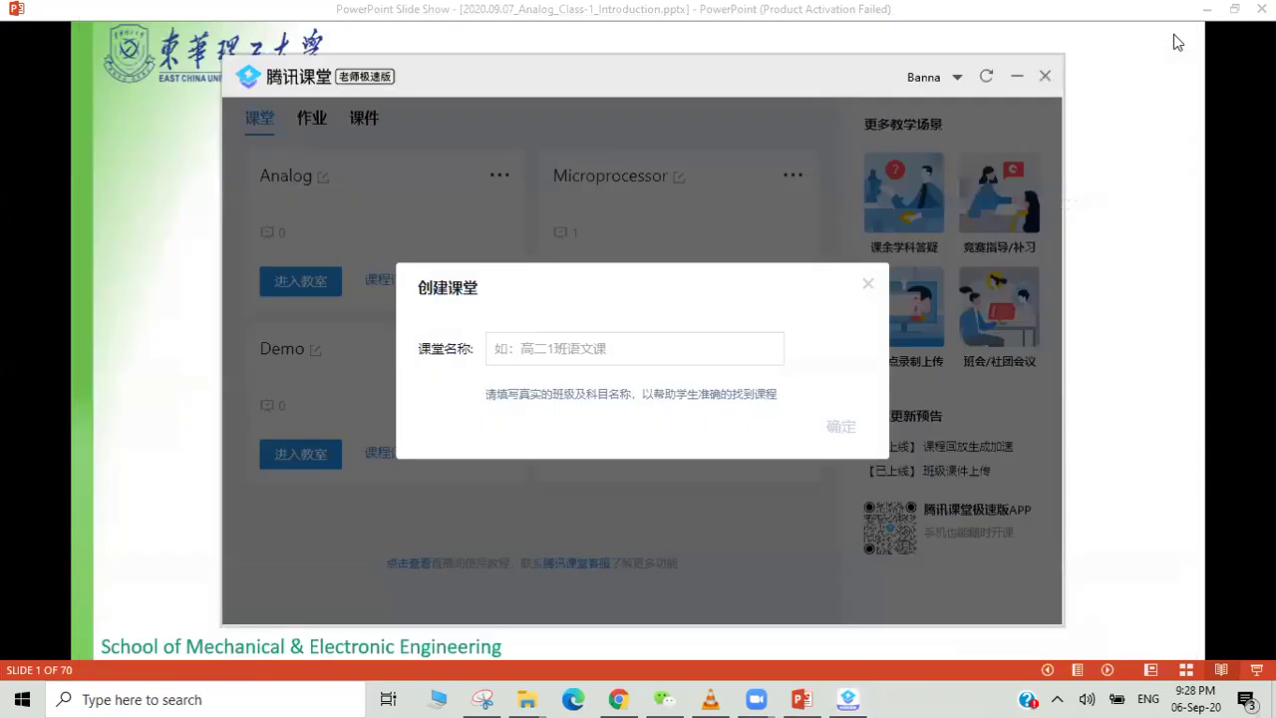
{"action": "left_click", "coordinate": [867, 288]}
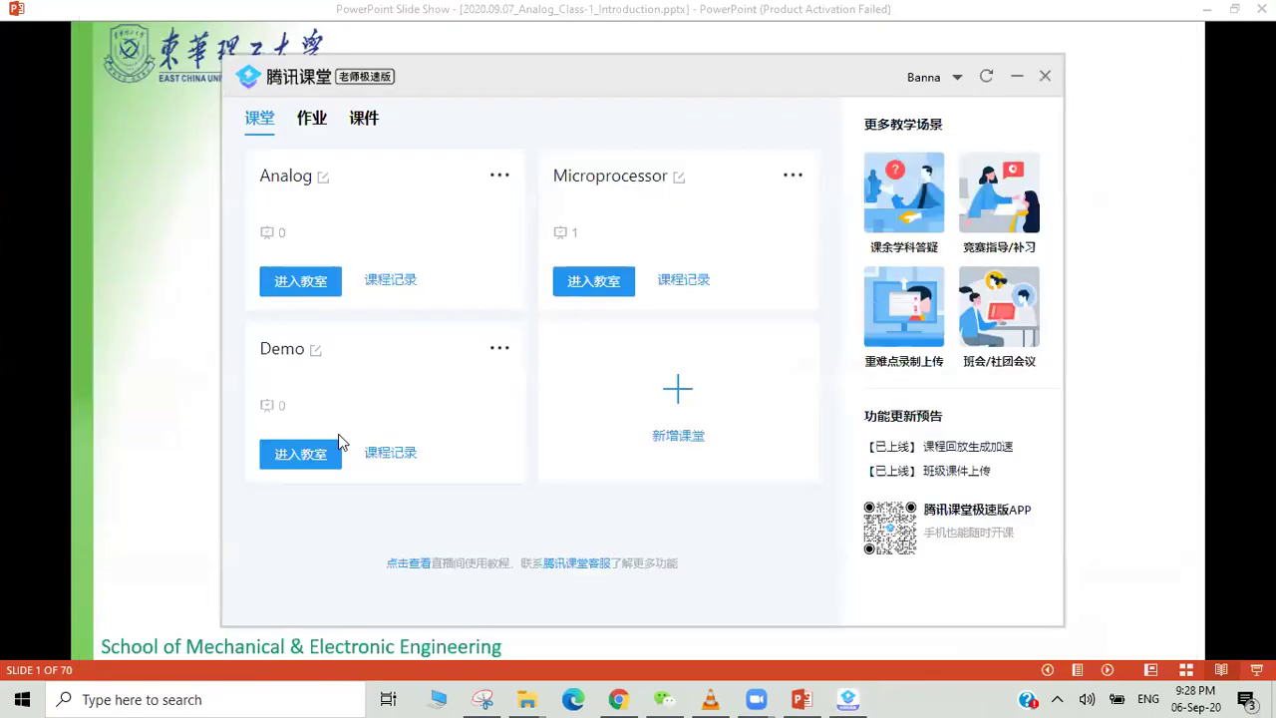
- Examine the Demo classroom's course history and the Introduction lesson's attendance record, and return to the home page
{"action": "left_click", "coordinate": [270, 407]}
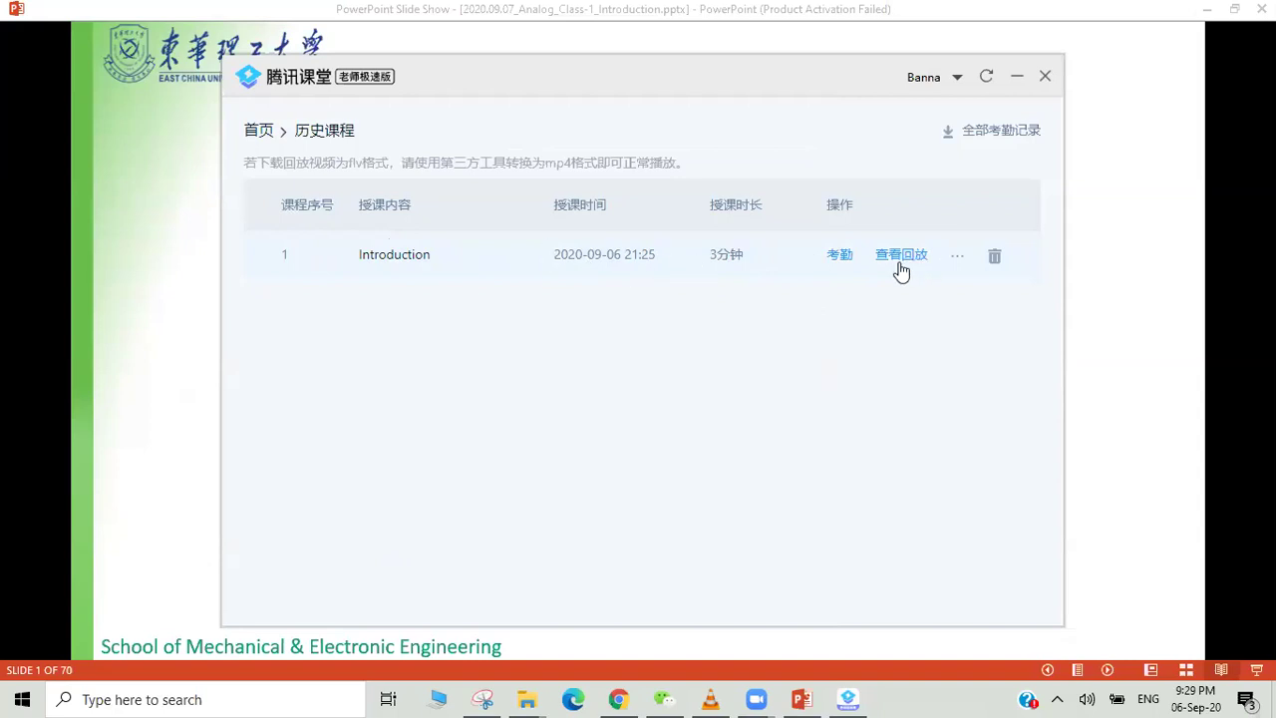
{"action": "left_click", "coordinate": [839, 257]}
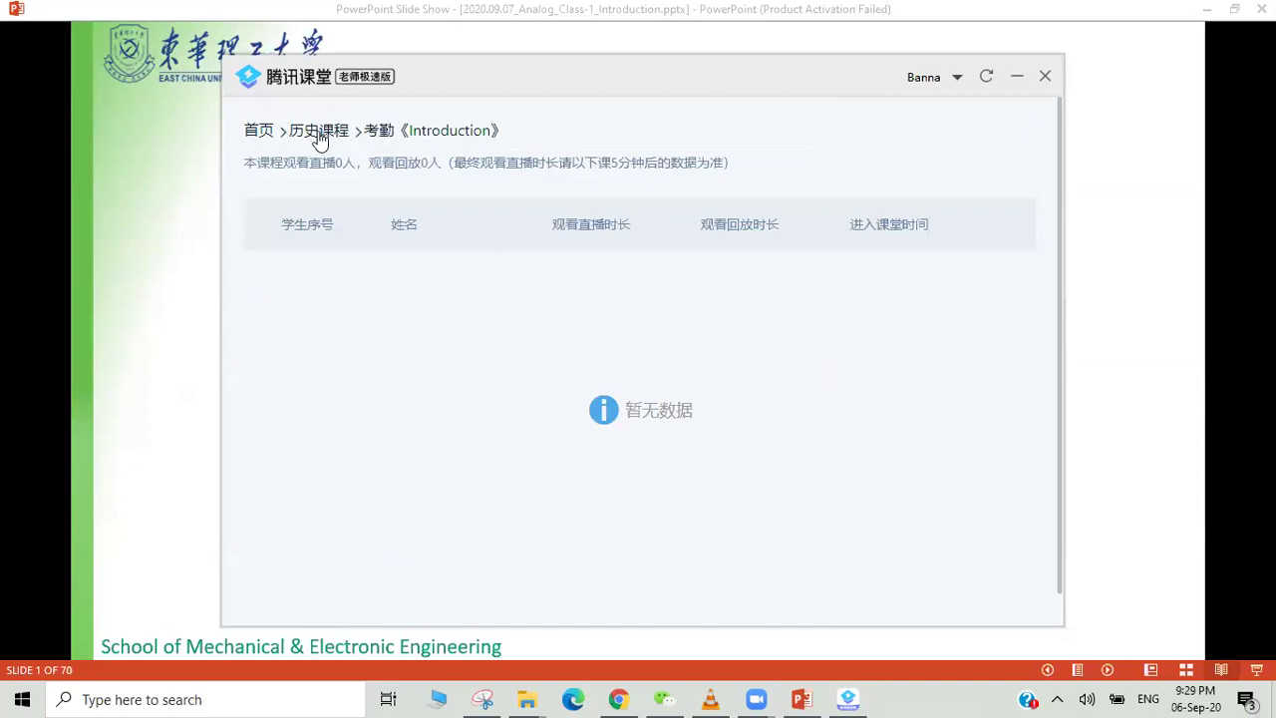
{"action": "left_click", "coordinate": [311, 139]}
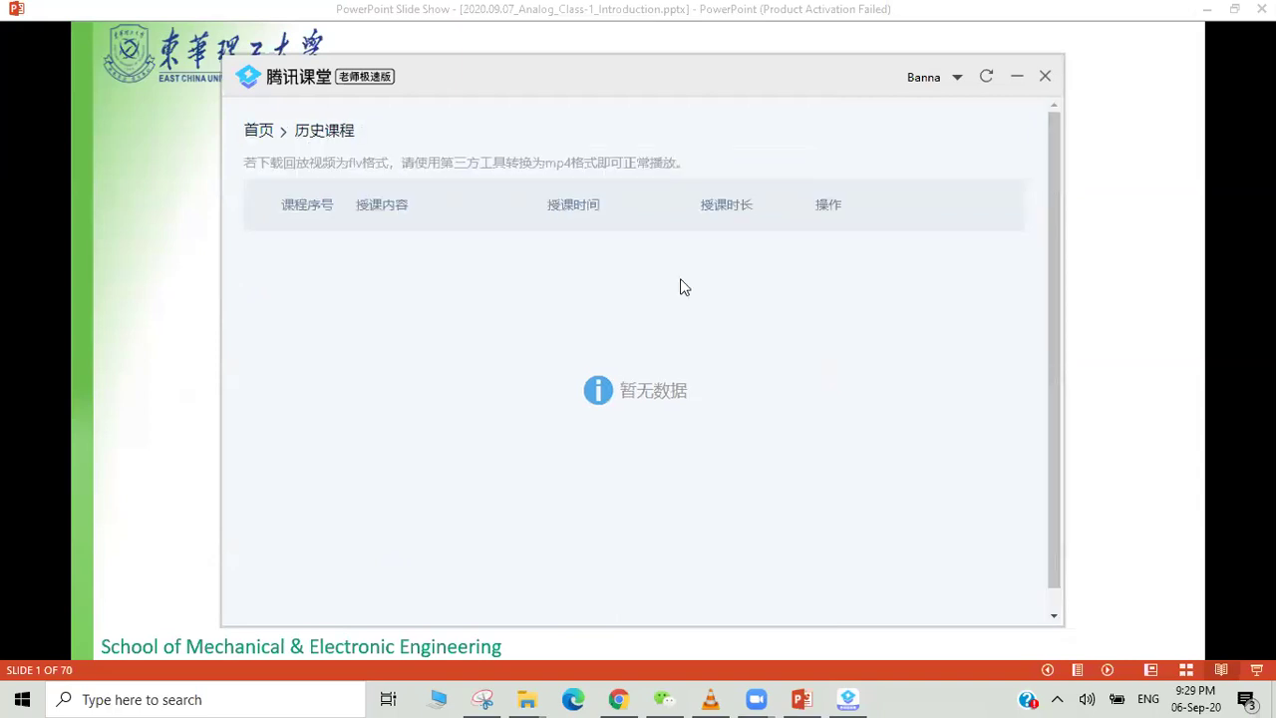
{"action": "left_click", "coordinate": [261, 135]}
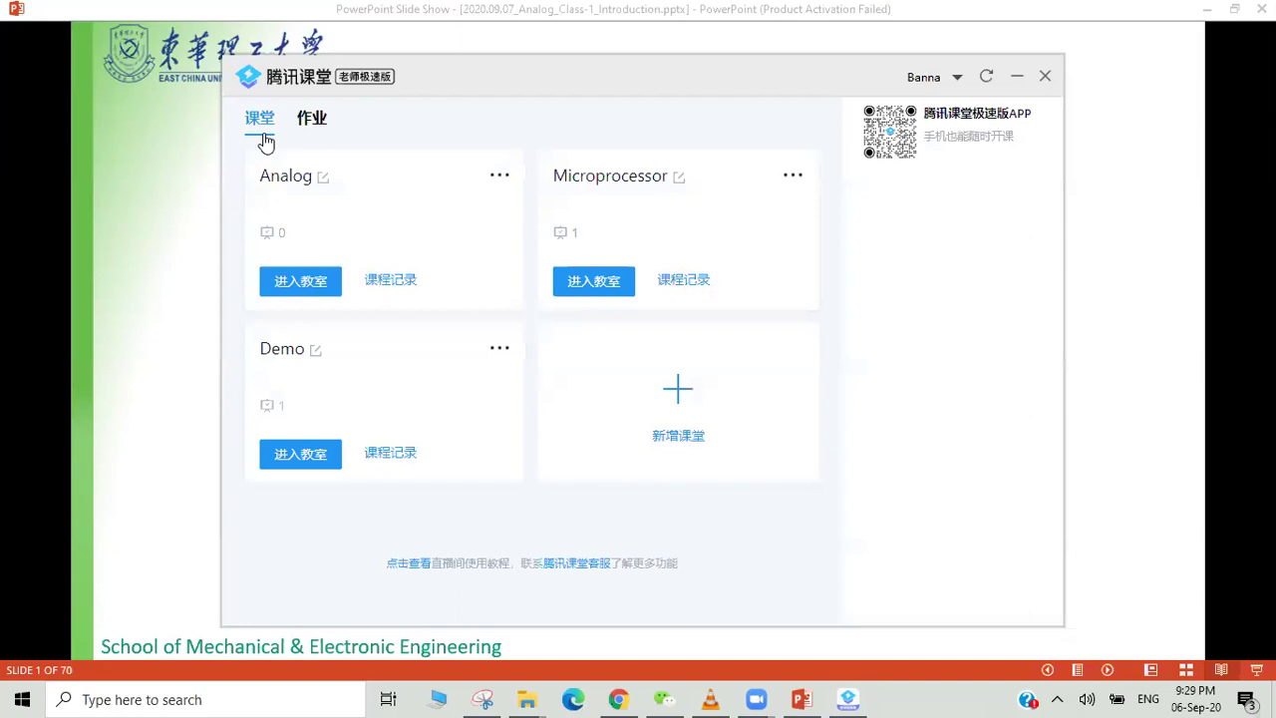